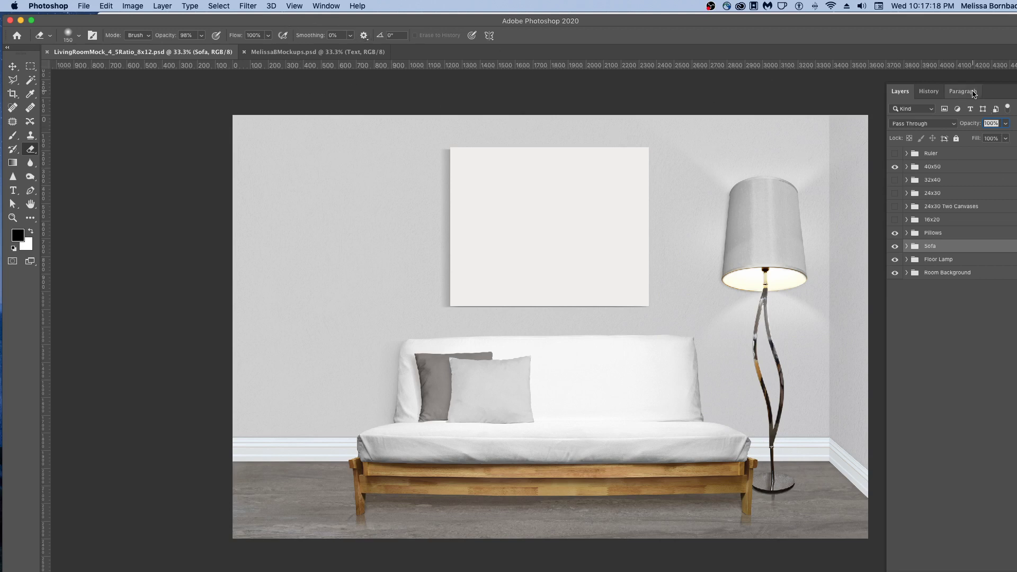
# - Expand the 40x50 group in the Layers panel and select its Design - Canvas layer
pyautogui.click(336, 6)
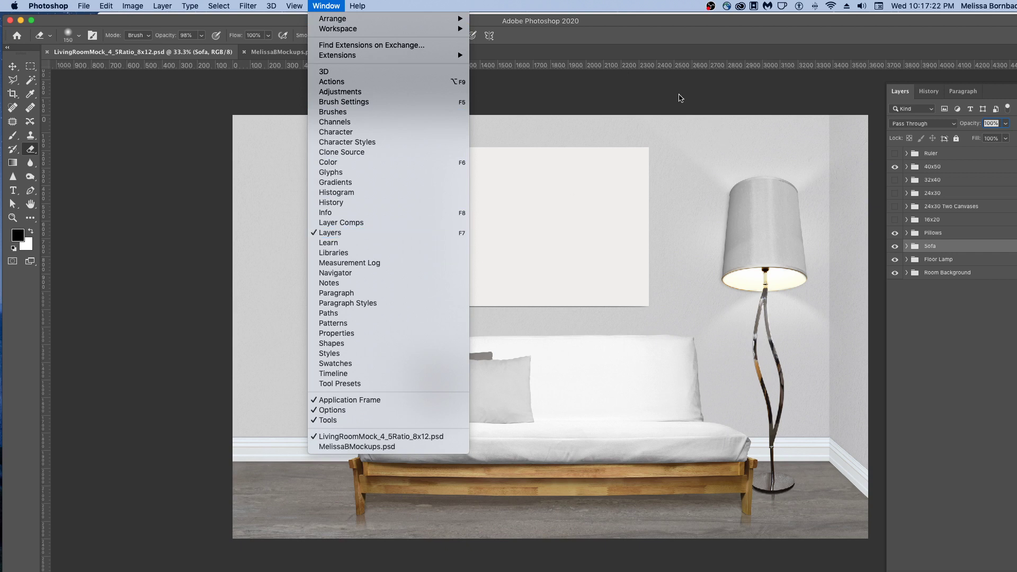
pyautogui.click(679, 96)
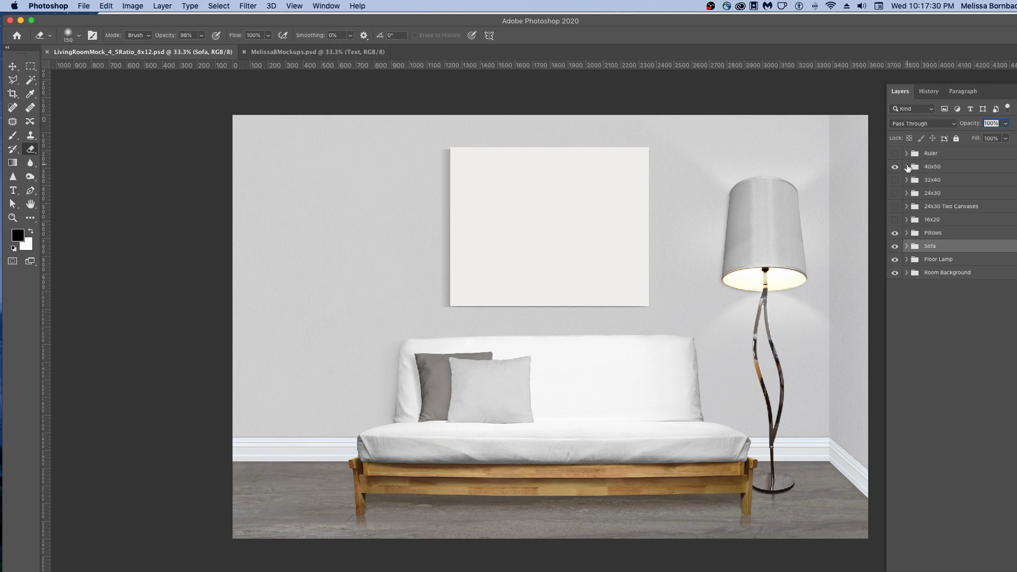
pyautogui.click(907, 167)
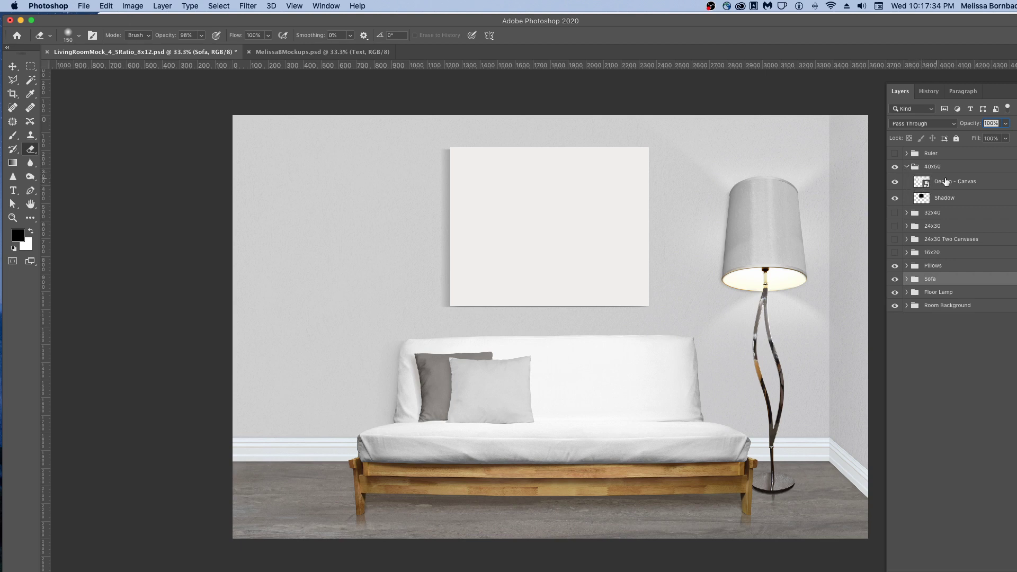
pyautogui.click(921, 183)
# - Open the Design - Canvas smart object, then choose BluePaintSplatter.jpg from the 1_Art folder
pyautogui.doubleClick(921, 183)
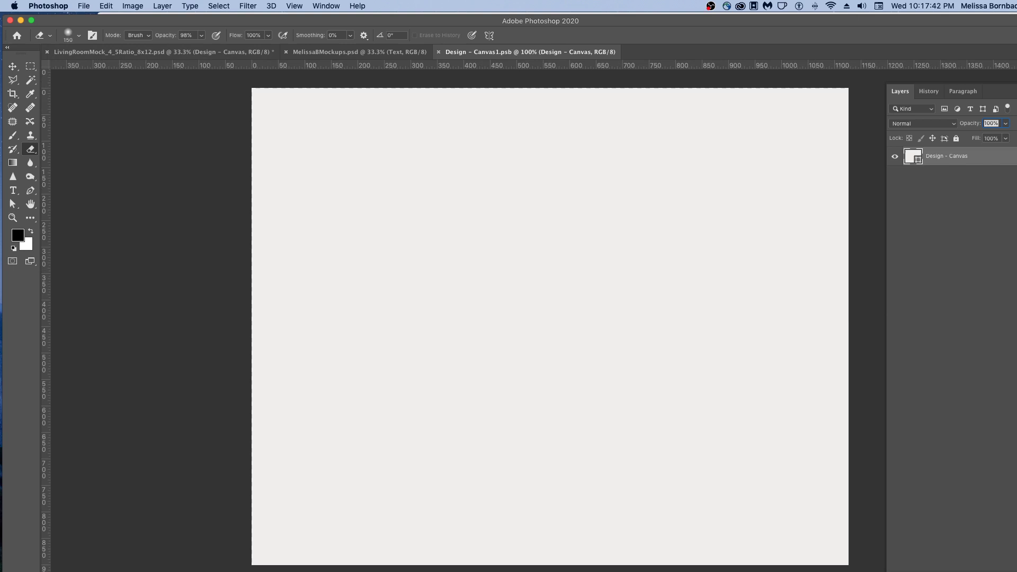
pyautogui.doubleClick(603, 21)
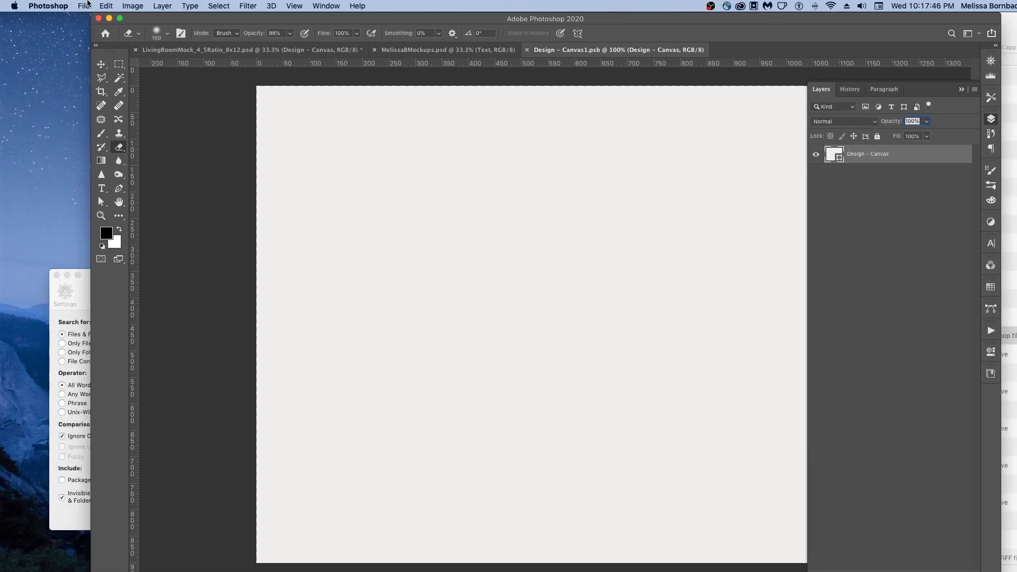
pyautogui.click(85, 6)
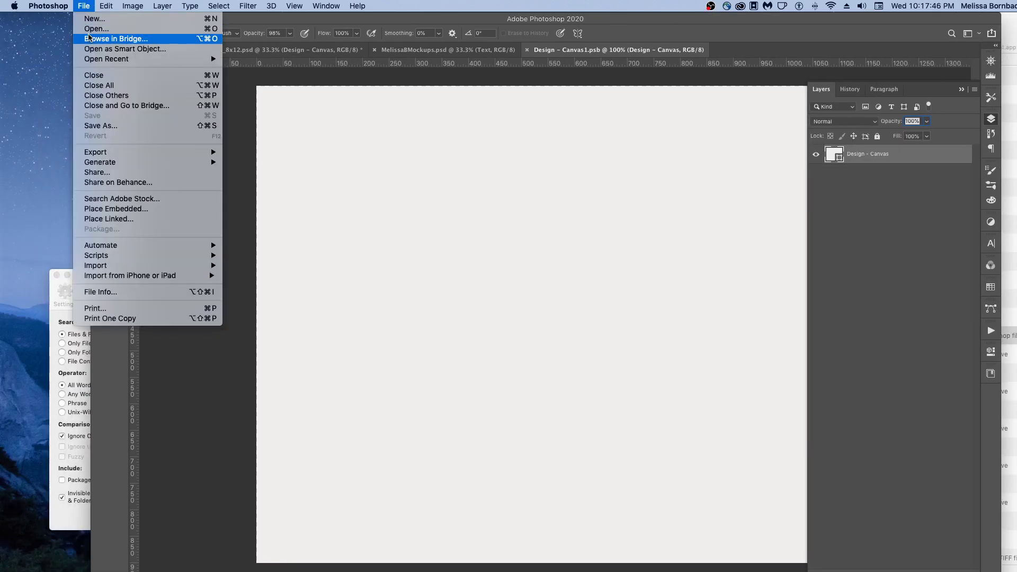
pyautogui.click(98, 28)
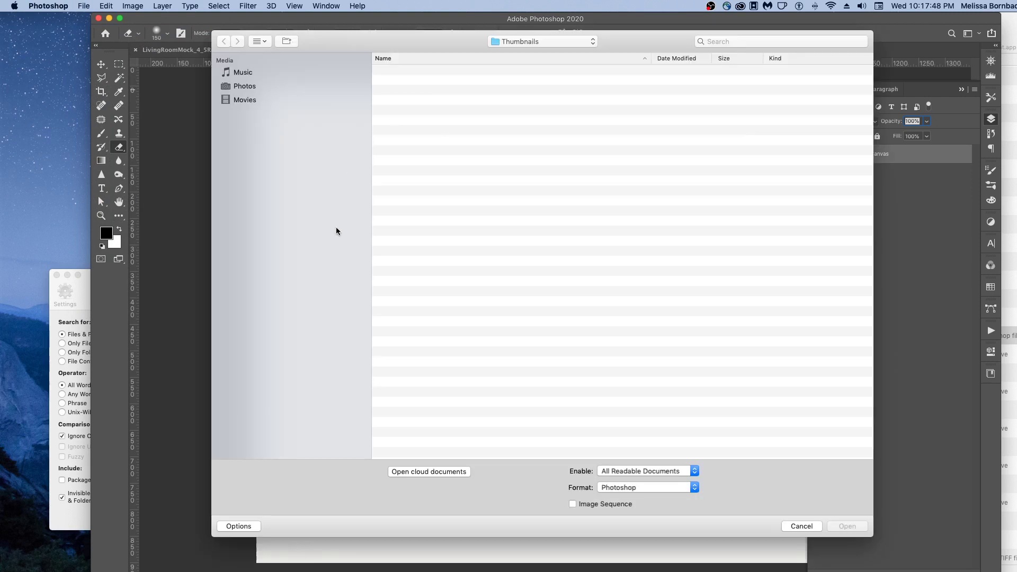
pyautogui.click(248, 251)
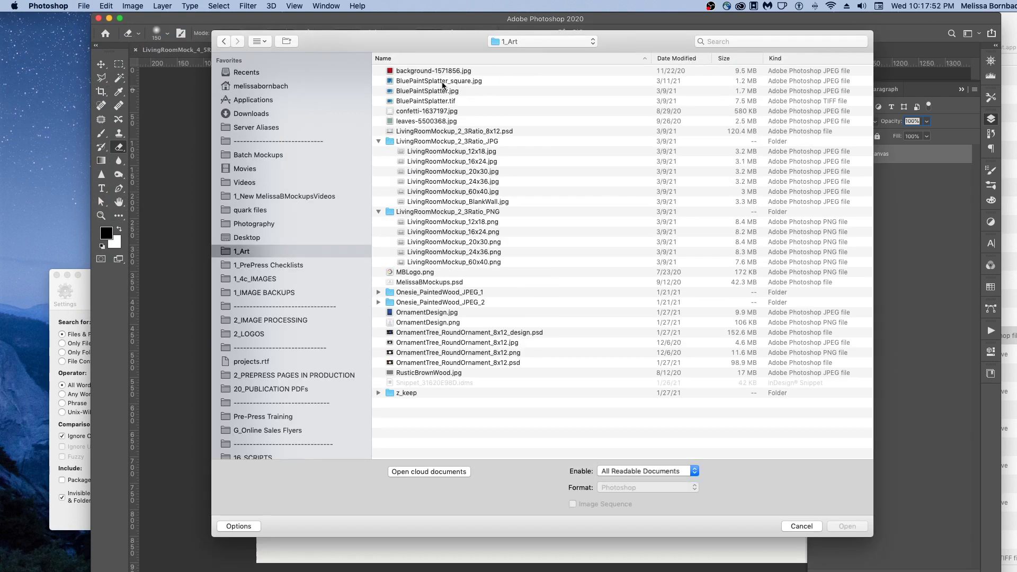
pyautogui.click(432, 92)
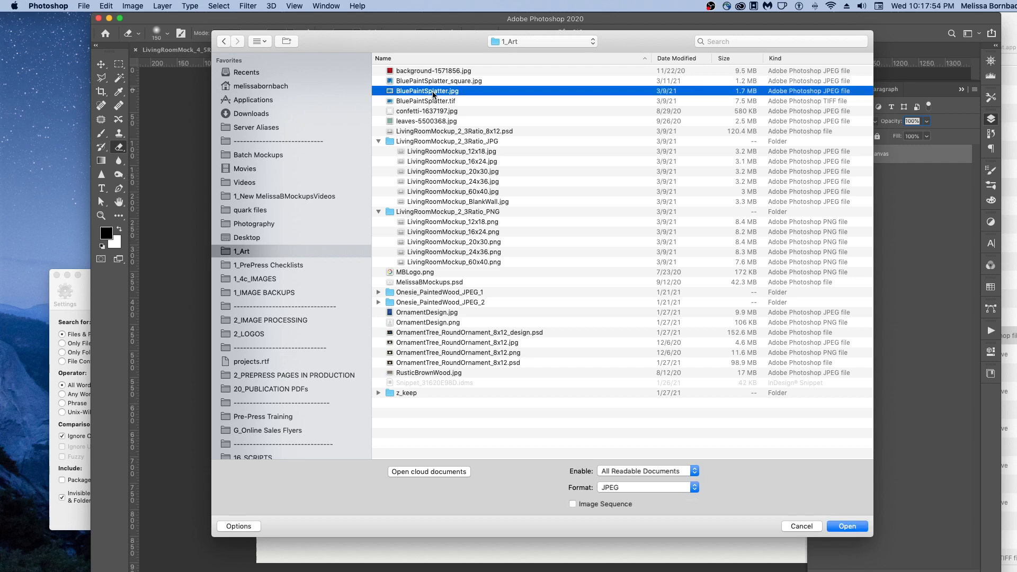
# - Open BluePaintSplatter.jpg, select all of it and copy the whole image
pyautogui.press('Return')
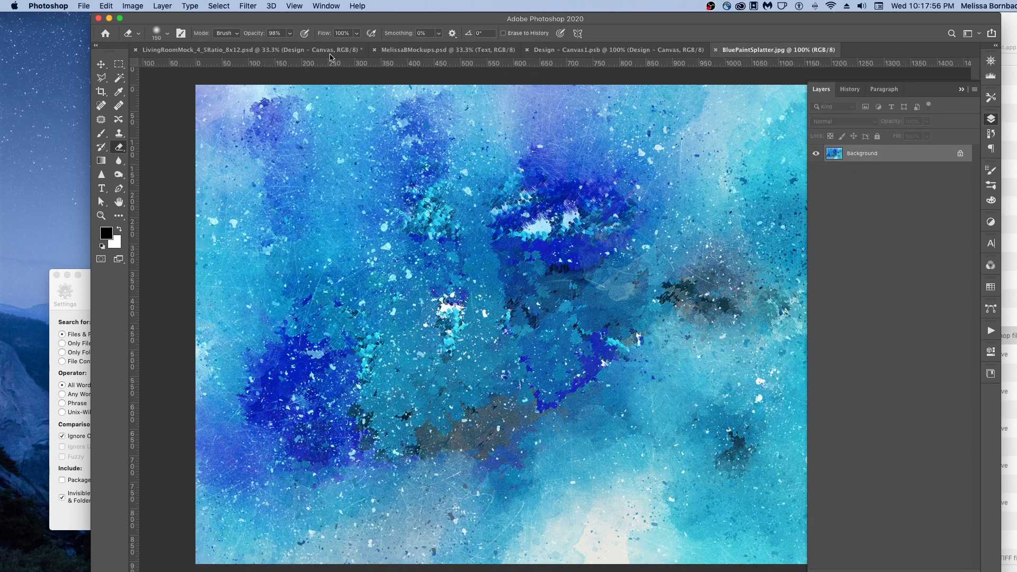
pyautogui.click(217, 5)
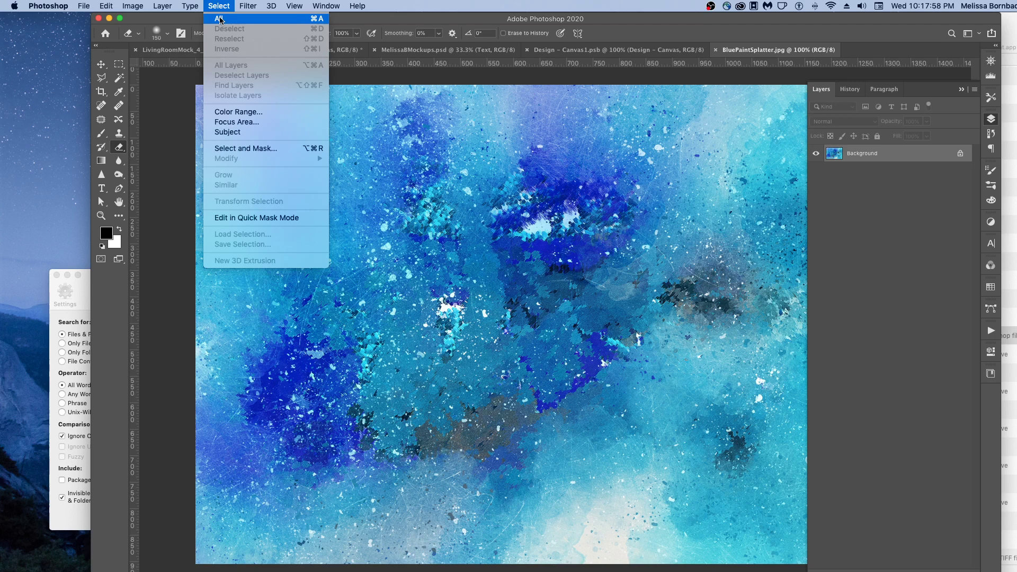
pyautogui.click(219, 19)
pyautogui.click(107, 6)
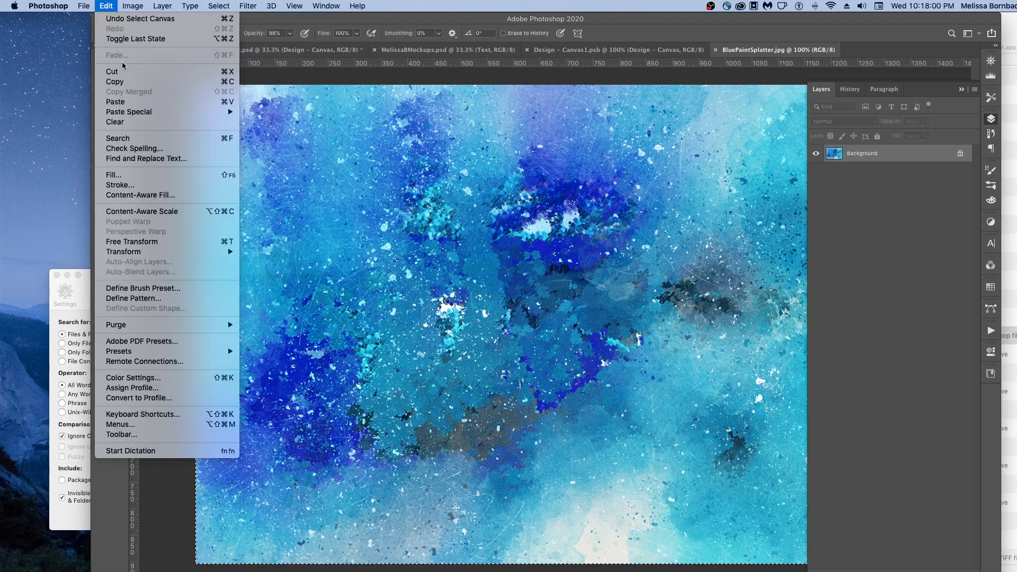
pyautogui.click(121, 82)
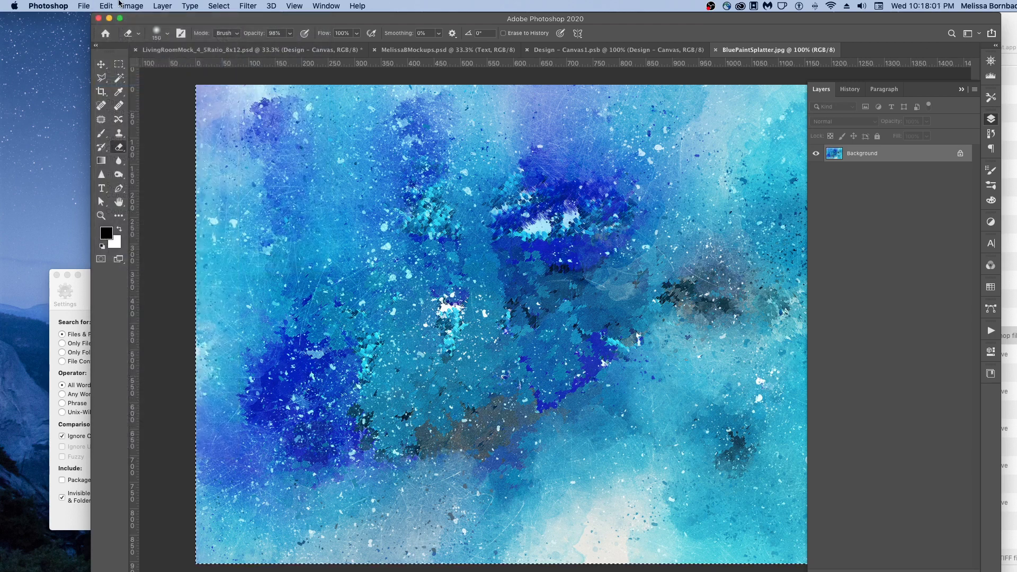
# - Paste the splatter into Design - Canvas1.psb as Layer 1, save it and close it
pyautogui.click(617, 53)
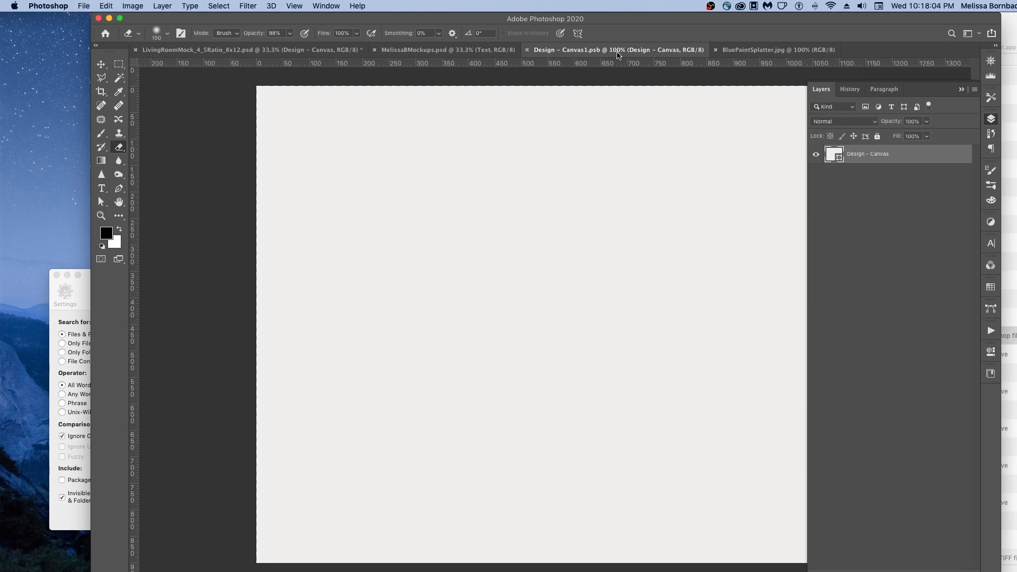
pyautogui.click(106, 5)
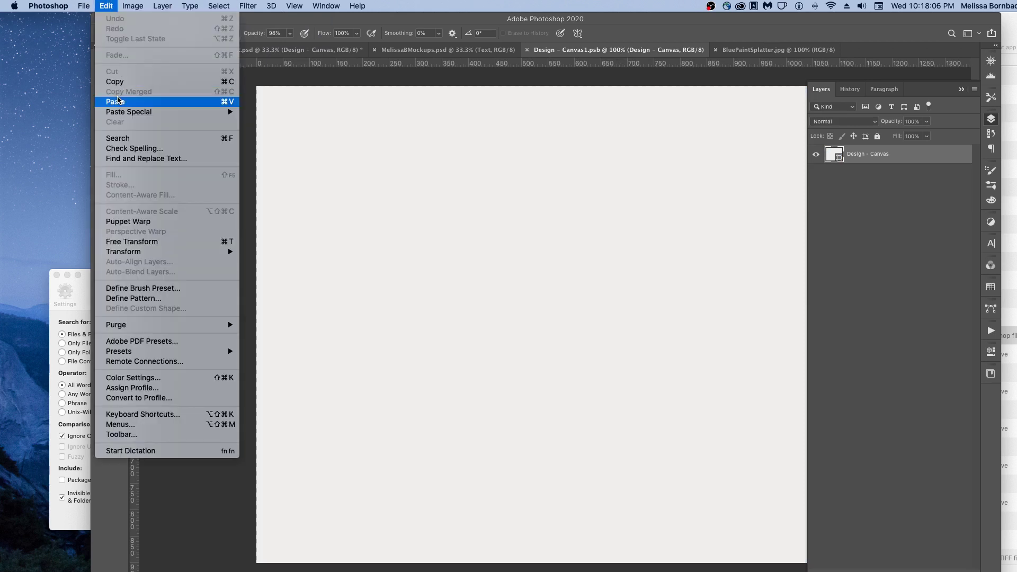
pyautogui.click(171, 101)
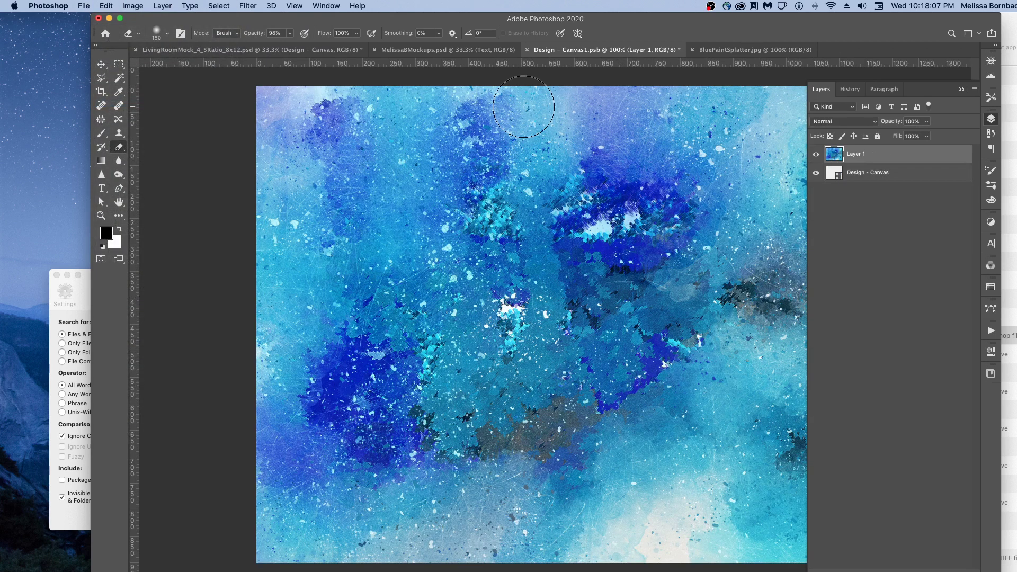
pyautogui.click(84, 6)
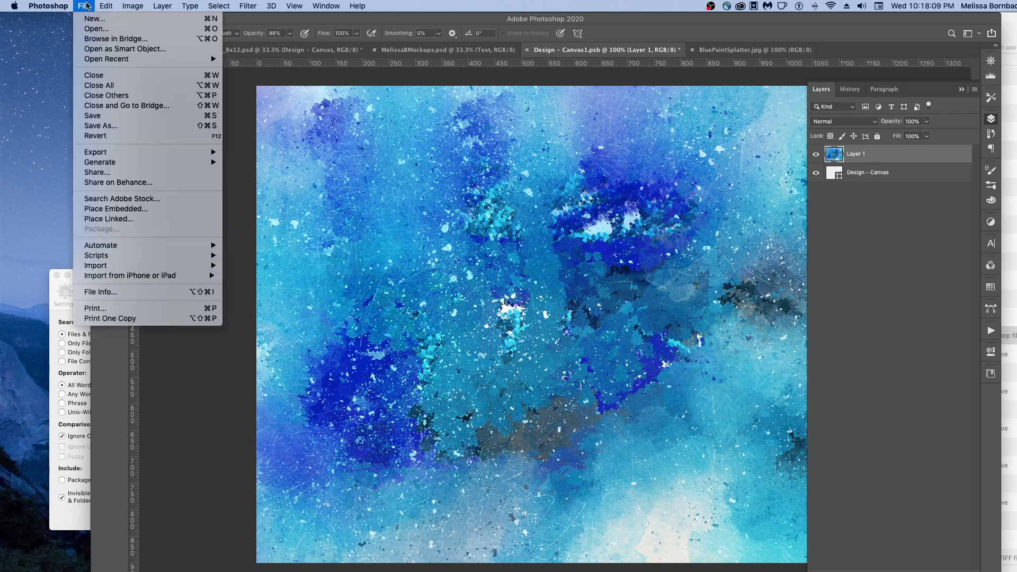
pyautogui.click(98, 121)
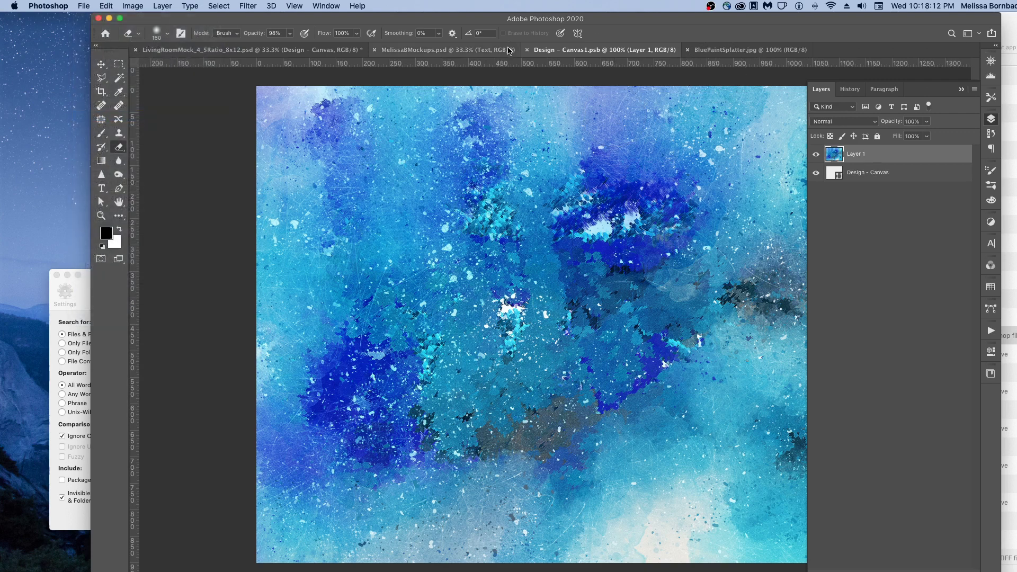
pyautogui.click(528, 50)
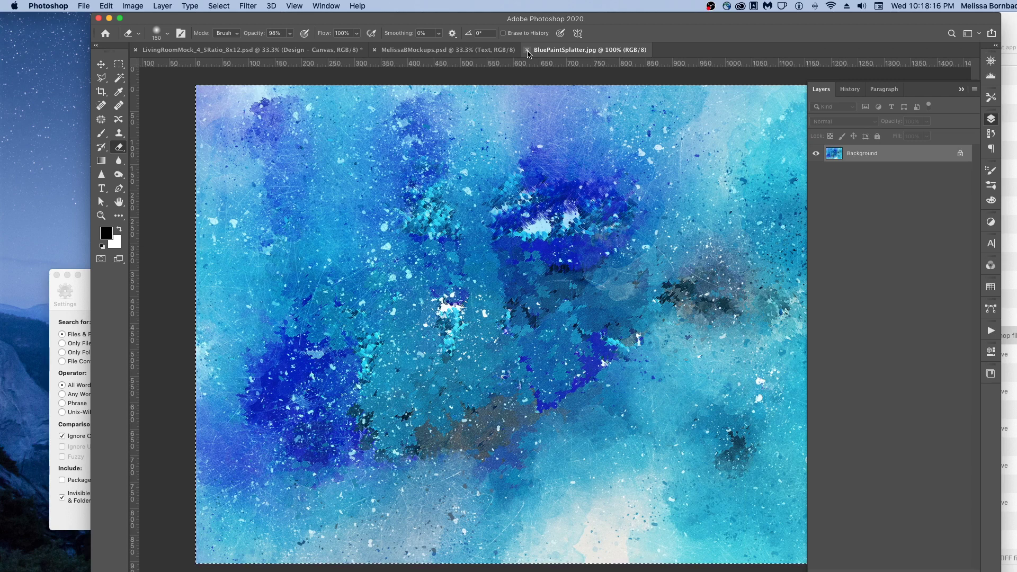
# - Close BluePaintSplatter.jpg, collapse 40x50, and expand Pillows, Pillow - Right, Pillow - Left and Pillow
pyautogui.click(527, 51)
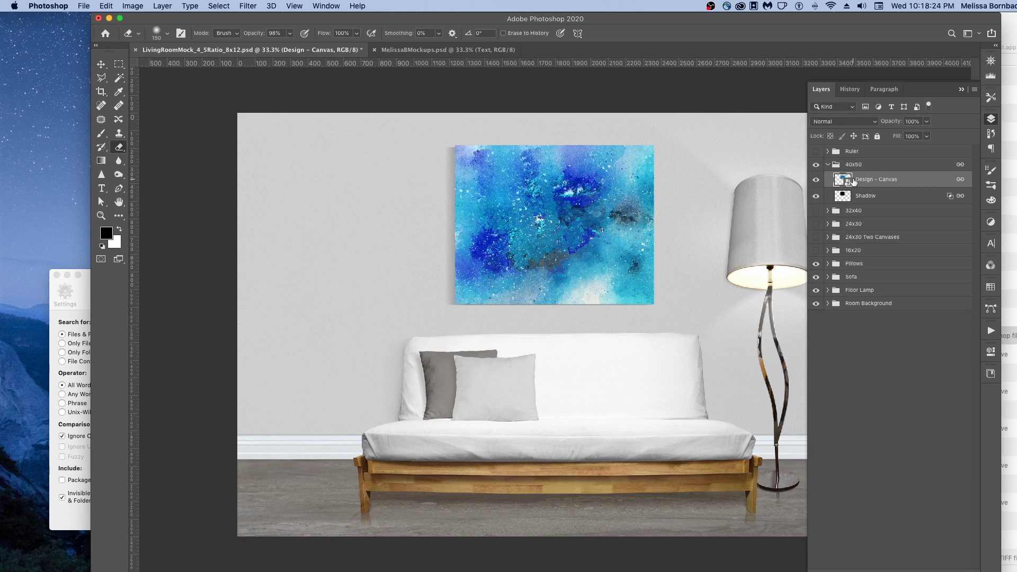
pyautogui.click(828, 164)
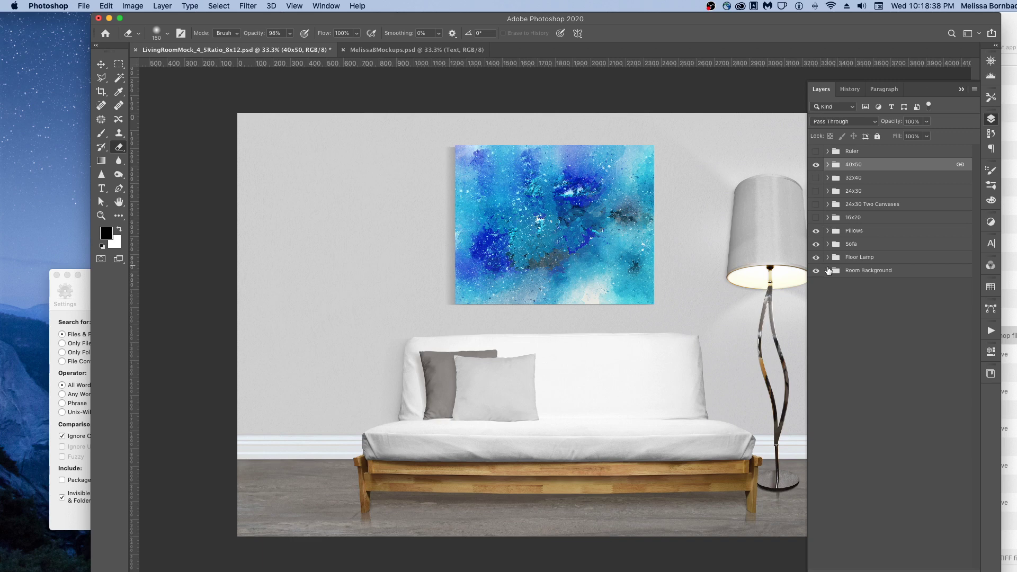
pyautogui.click(827, 231)
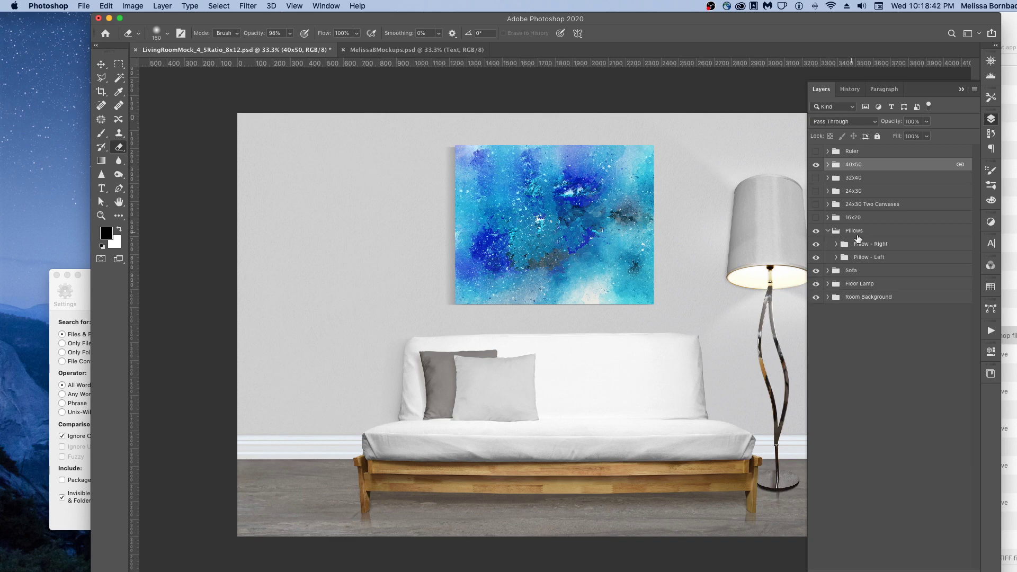
pyautogui.click(836, 245)
pyautogui.click(837, 287)
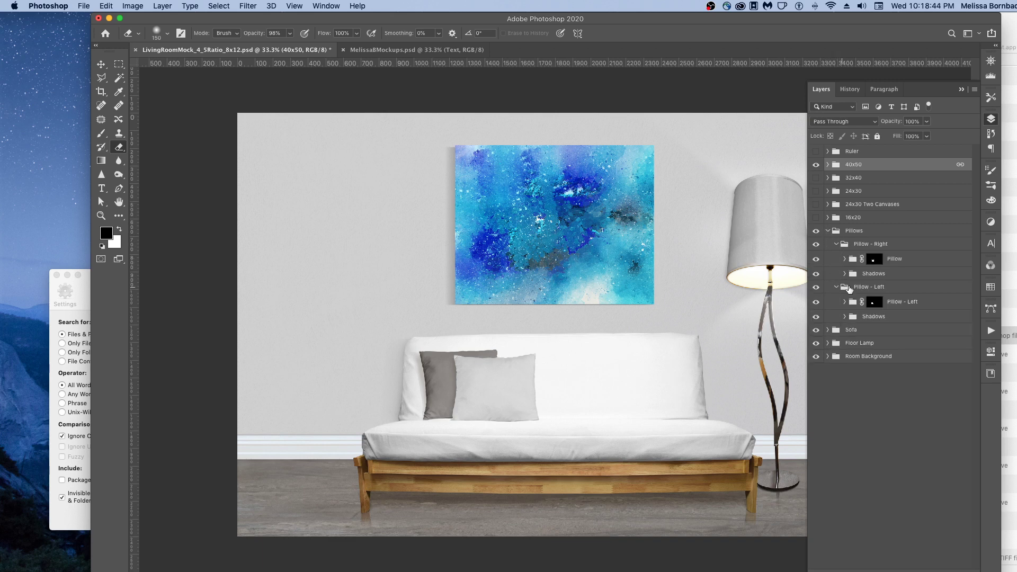
pyautogui.click(845, 260)
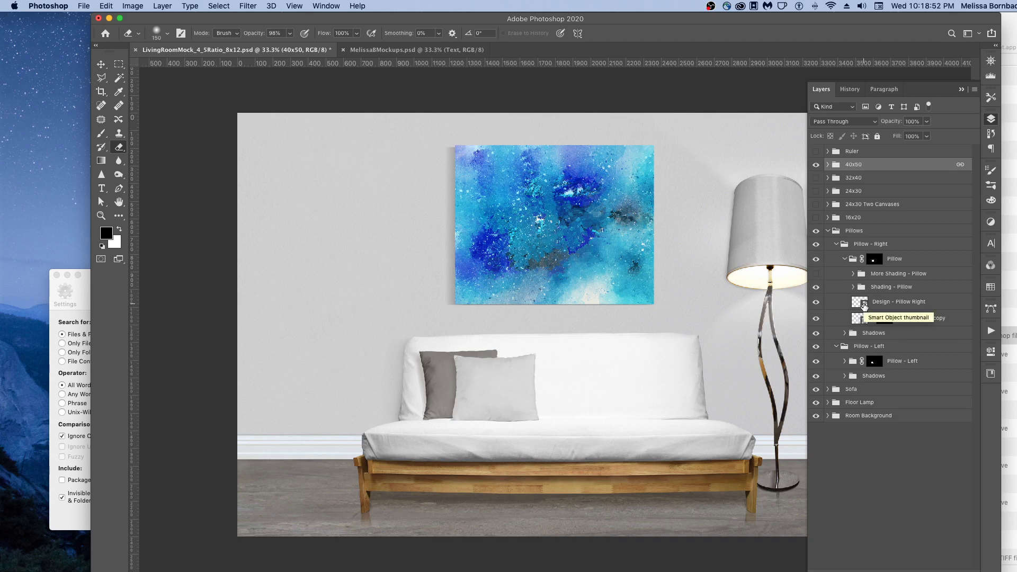
# - Open the right pillow's Design - Pillow smart object and paste the blue splatter into it
pyautogui.doubleClick(864, 305)
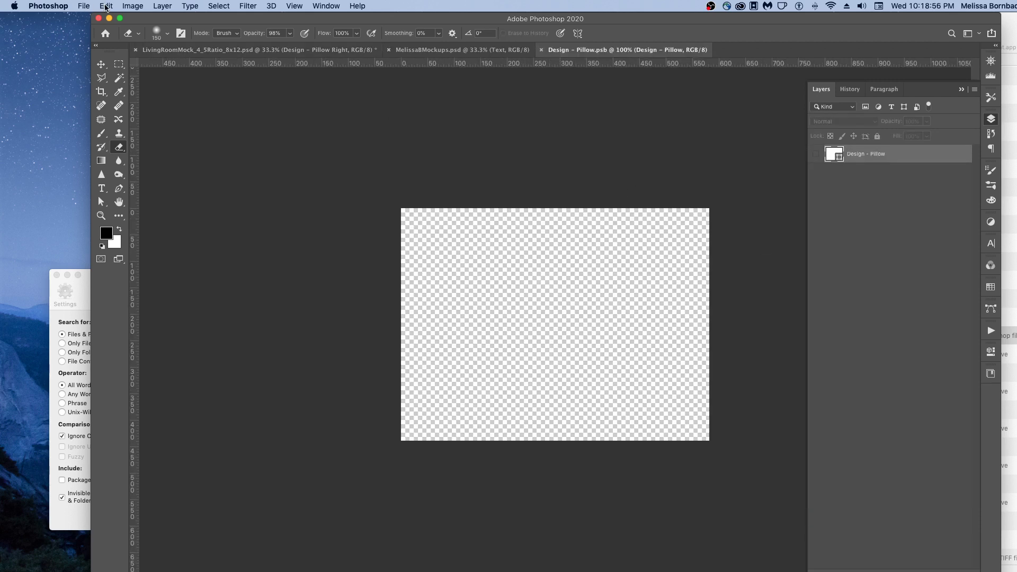
pyautogui.click(105, 7)
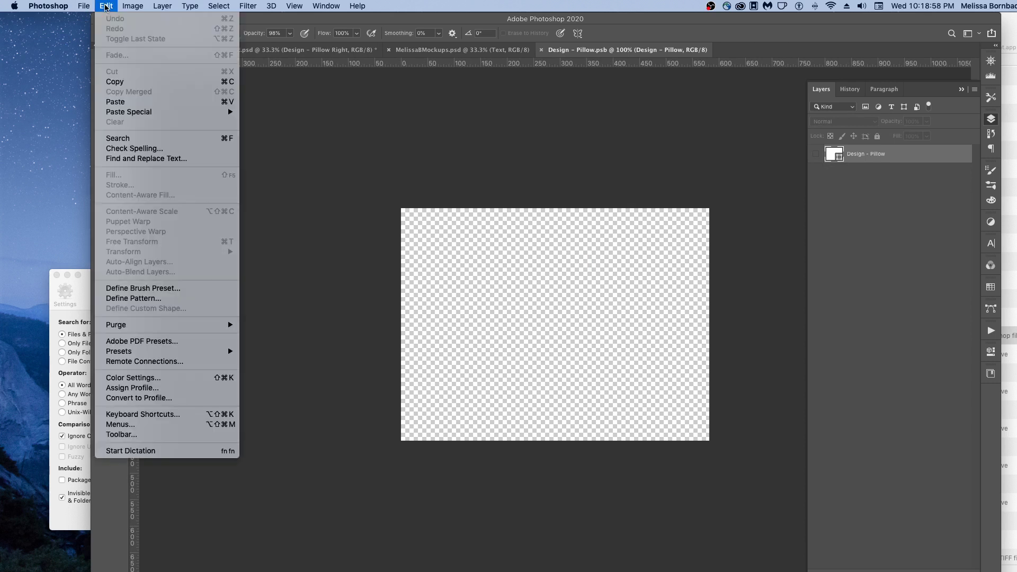
pyautogui.click(131, 101)
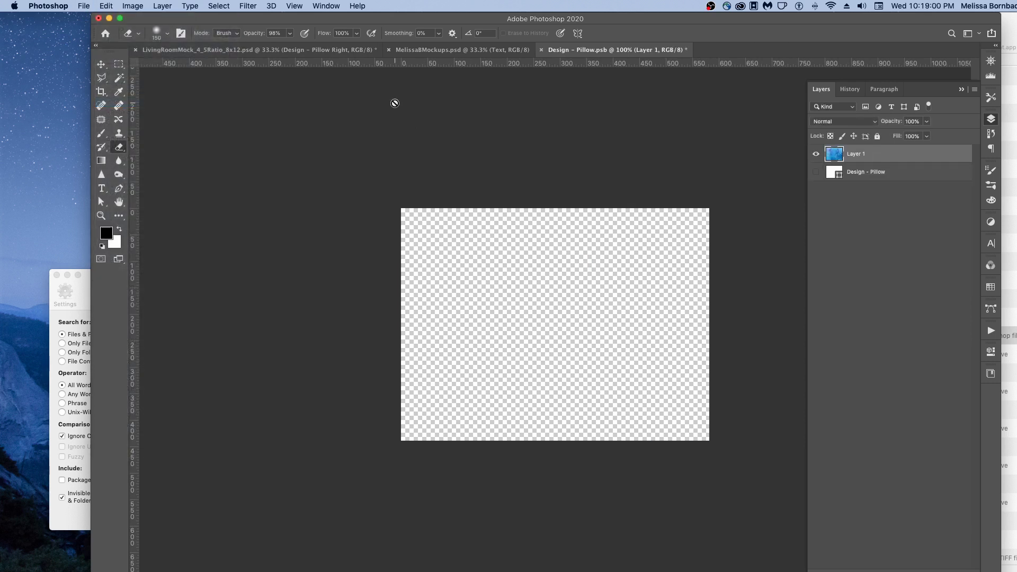
# - Free Transform the painting to 74.5% and shift it up-left so deeper blue fills the pillow
pyautogui.click(107, 6)
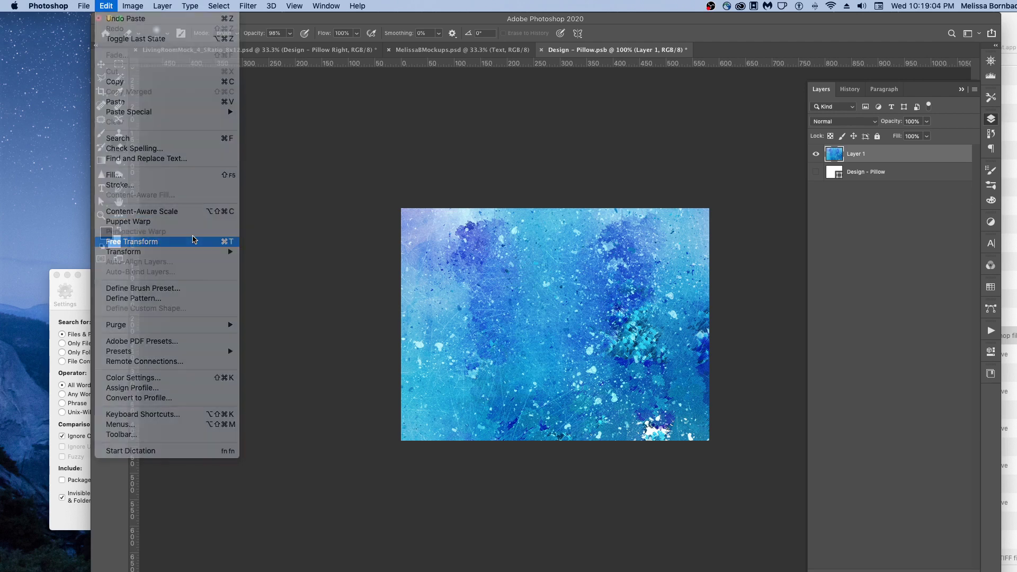
pyautogui.click(194, 241)
pyautogui.press('v')
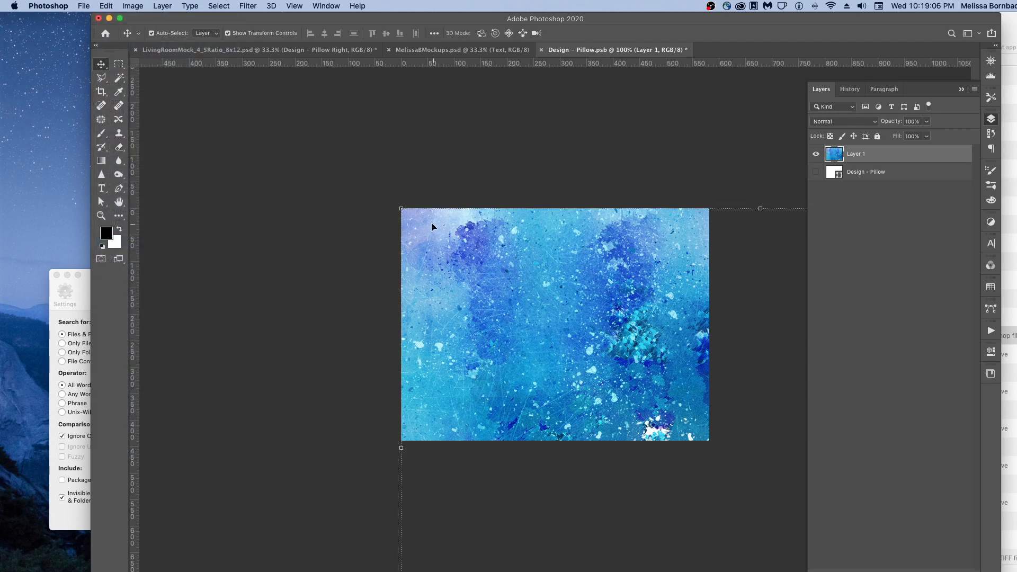
pyautogui.click(401, 207)
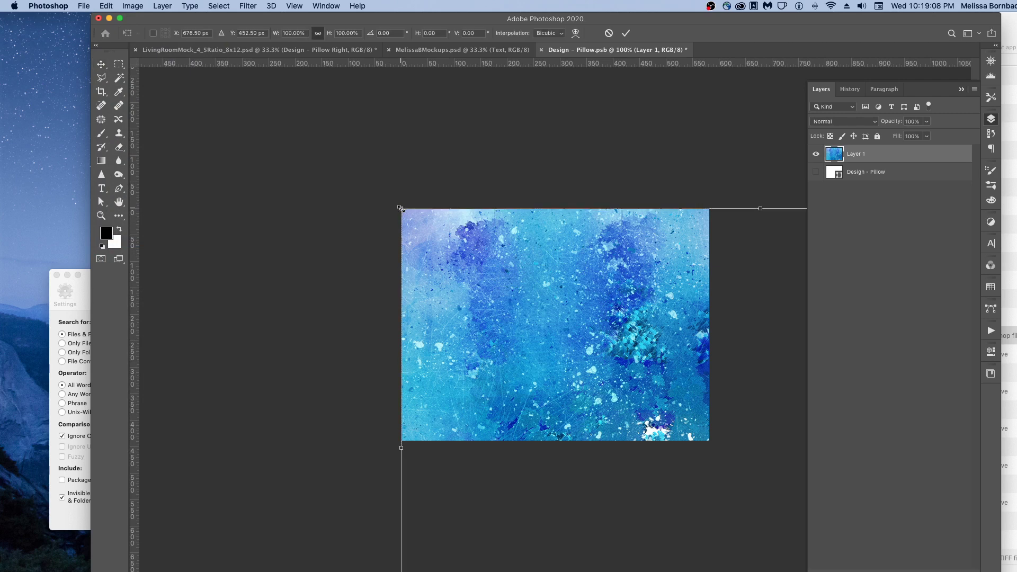
pyautogui.moveTo(401, 208); pyautogui.dragTo(590, 310)
pyautogui.moveTo(654, 357); pyautogui.dragTo(391, 186)
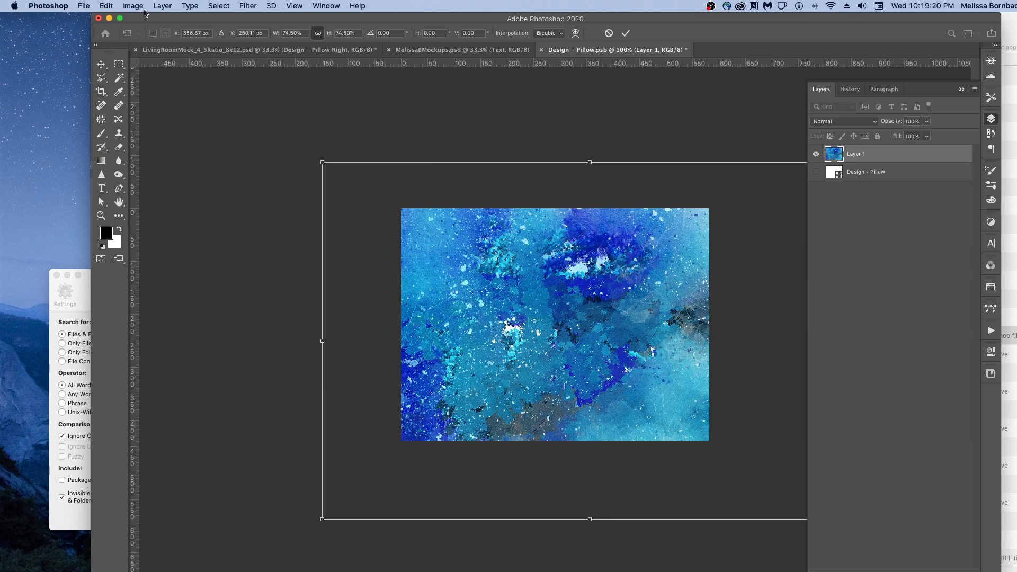
pyautogui.click(105, 6)
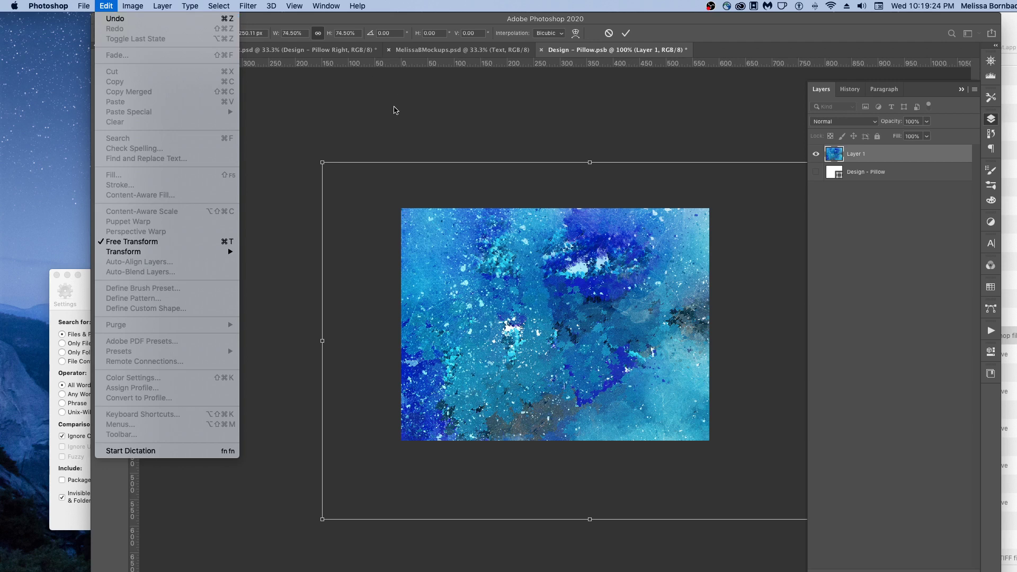
pyautogui.click(394, 109)
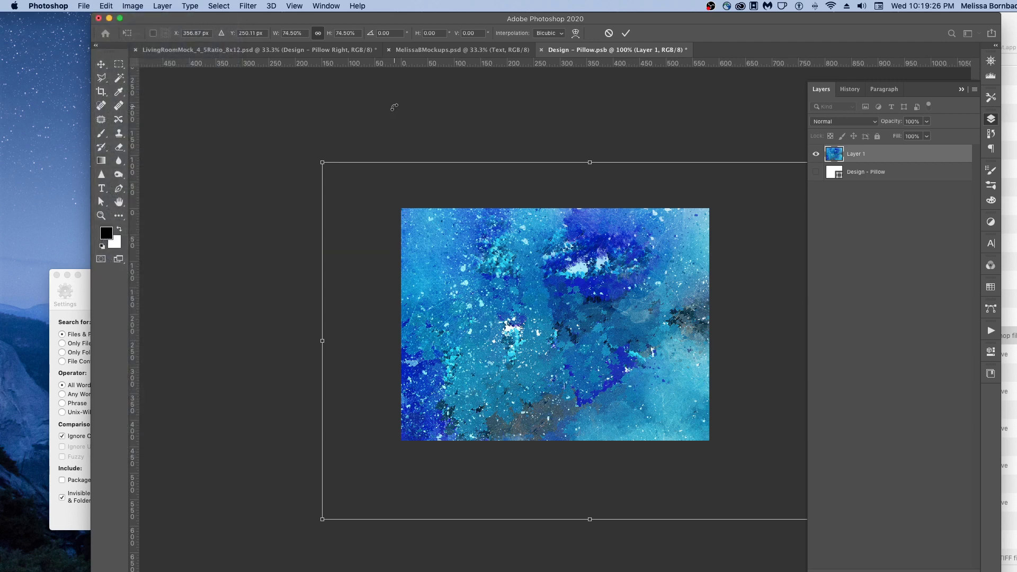
pyautogui.press('Return')
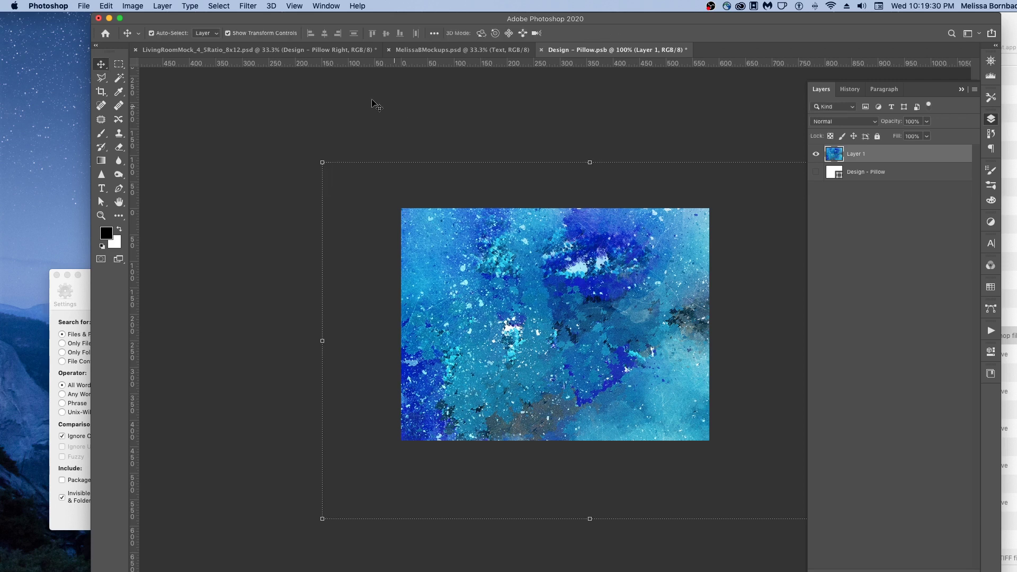
# - Save Design - Pillow.psb and close it to return to the living room mockup
pyautogui.click(84, 7)
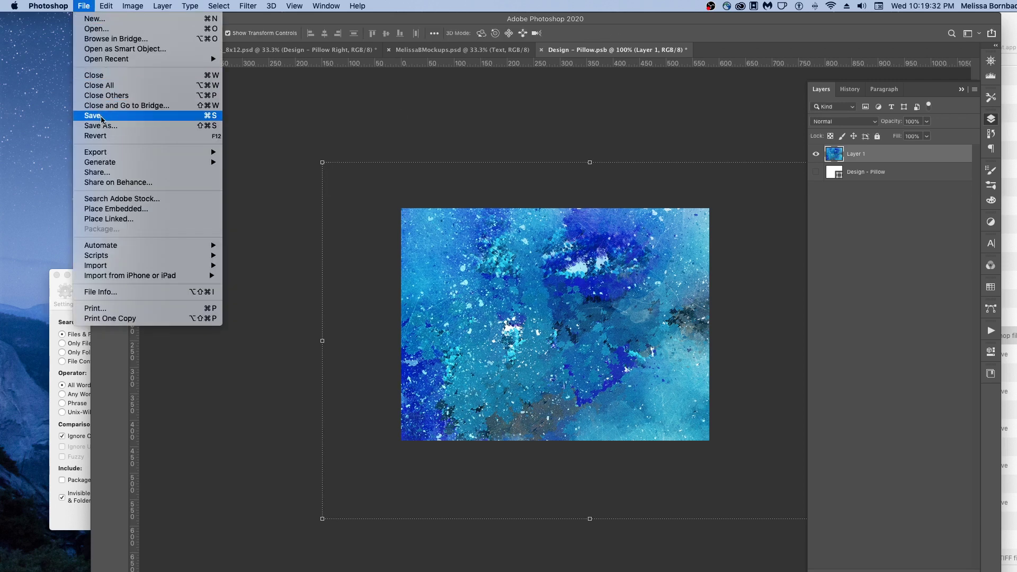
pyautogui.click(96, 116)
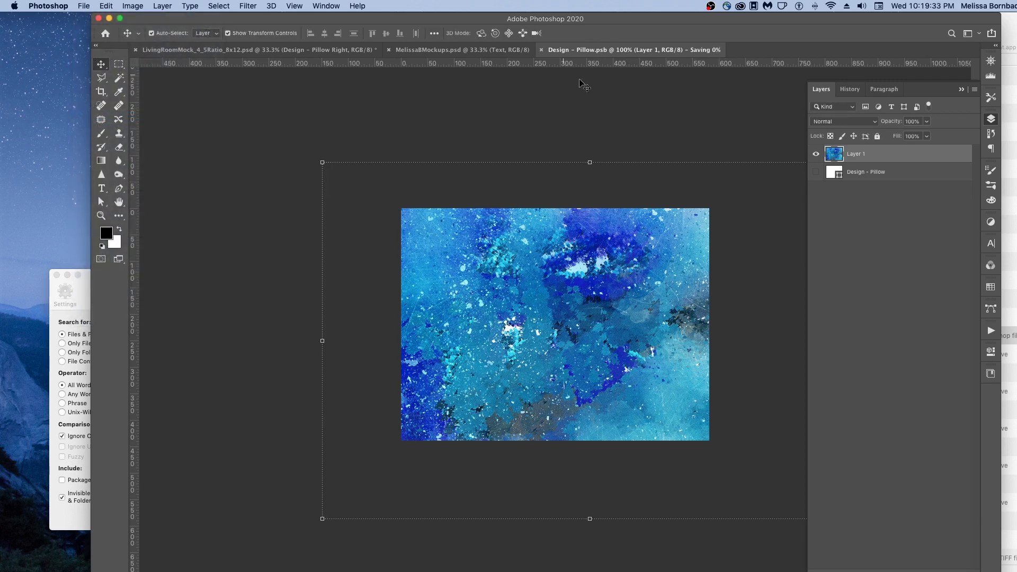
pyautogui.click(540, 50)
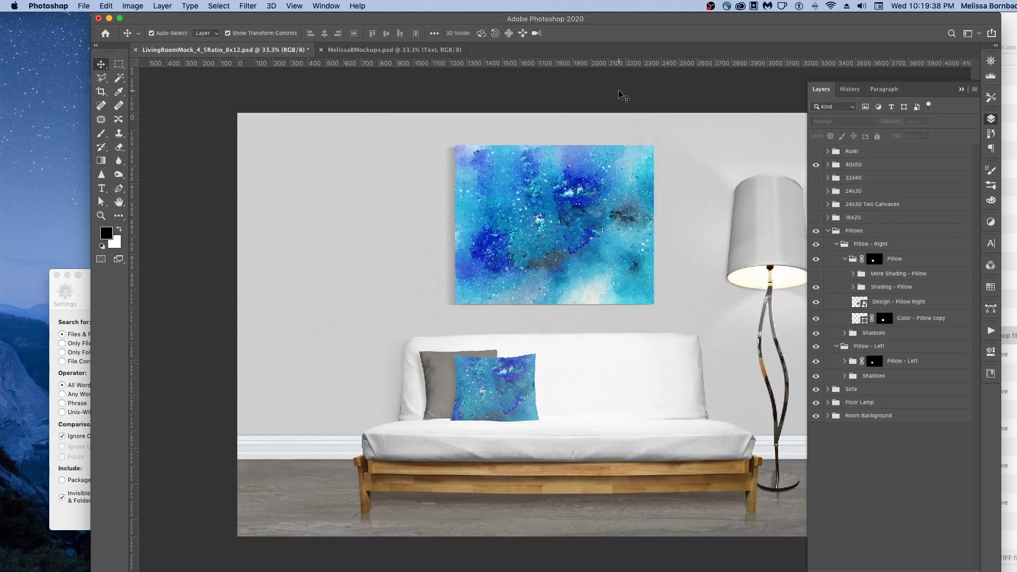
# - Set the left pillow's Color - Pillow fill to blue #1e71c1, sampled from the painting
pyautogui.click(839, 261)
pyautogui.click(836, 244)
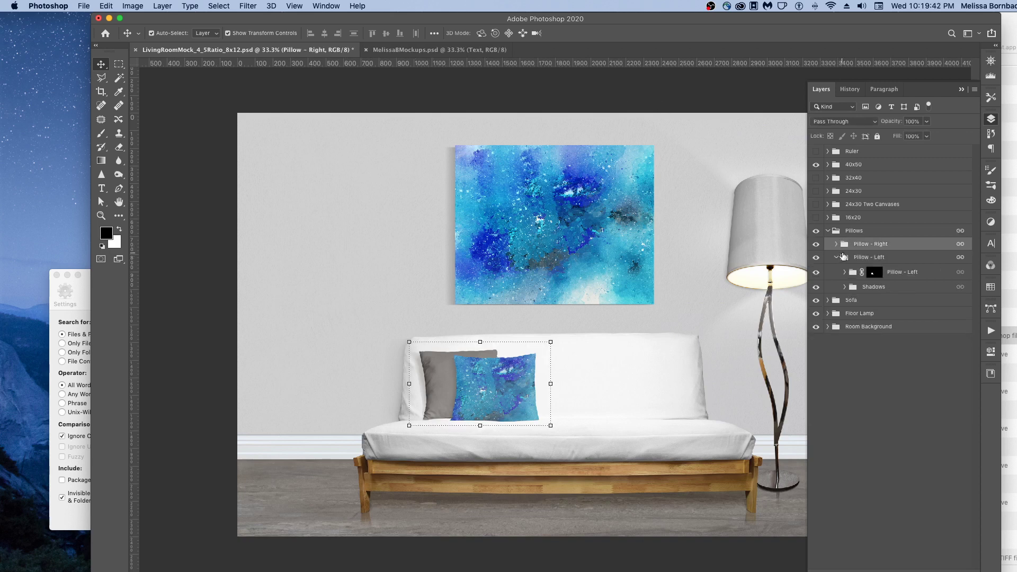
pyautogui.click(843, 272)
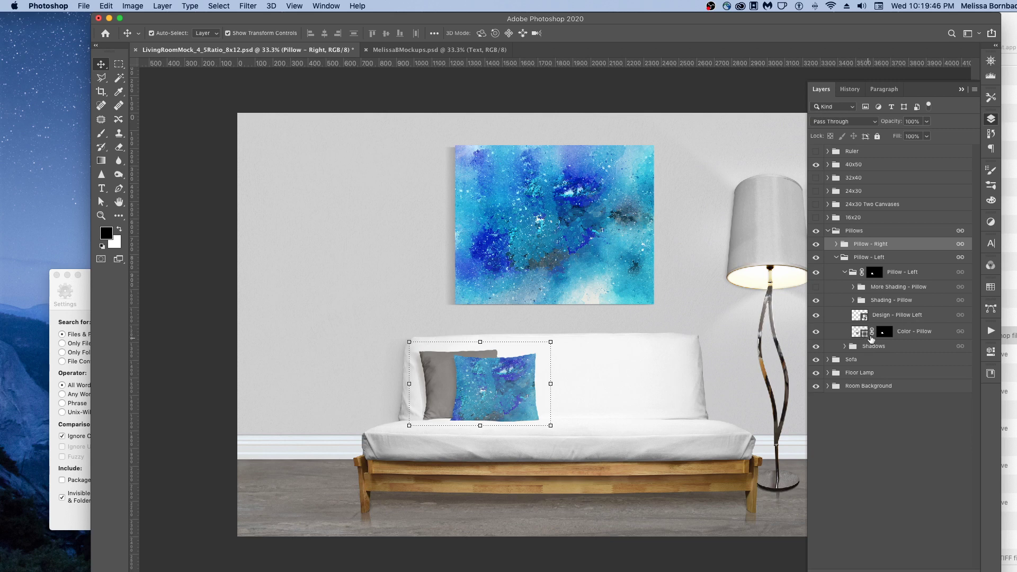
pyautogui.doubleClick(863, 333)
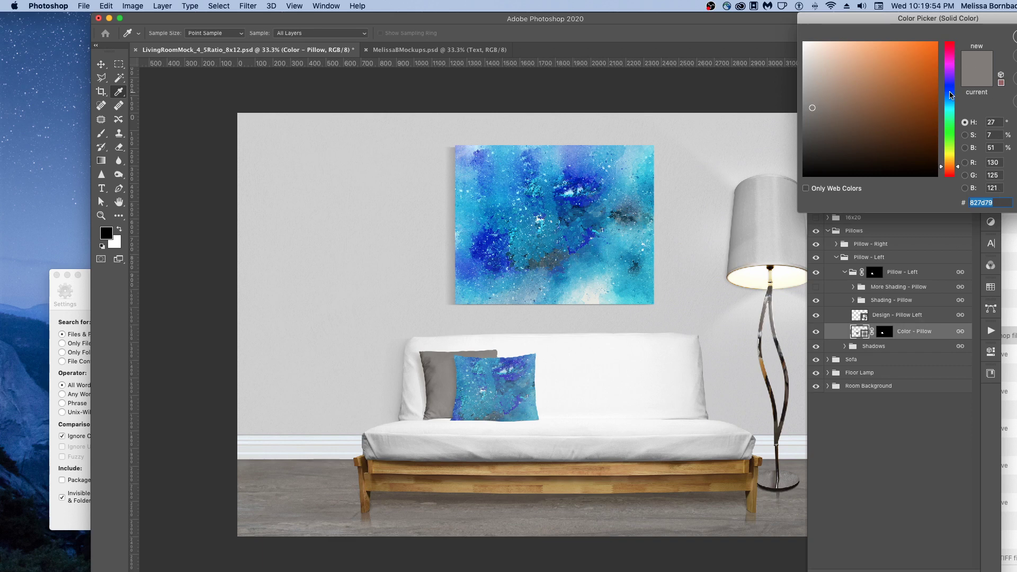
pyautogui.moveTo(946, 92); pyautogui.dragTo(944, 94)
pyautogui.moveTo(812, 107)
pyautogui.mouseDown()
pyautogui.moveTo(863, 79)
pyautogui.moveTo(873, 85)
pyautogui.moveTo(874, 72)
pyautogui.mouseUp()
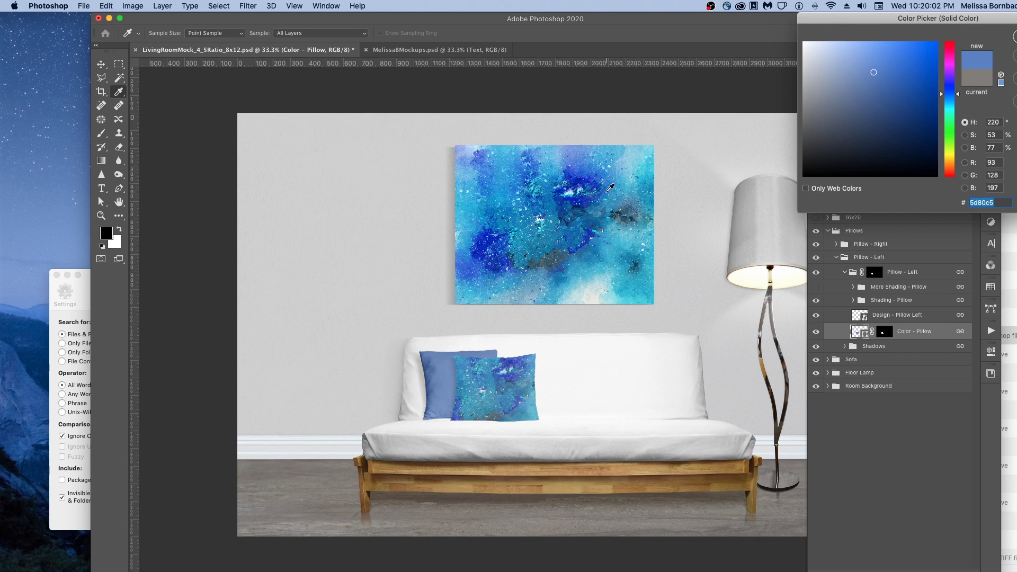
pyautogui.click(607, 191)
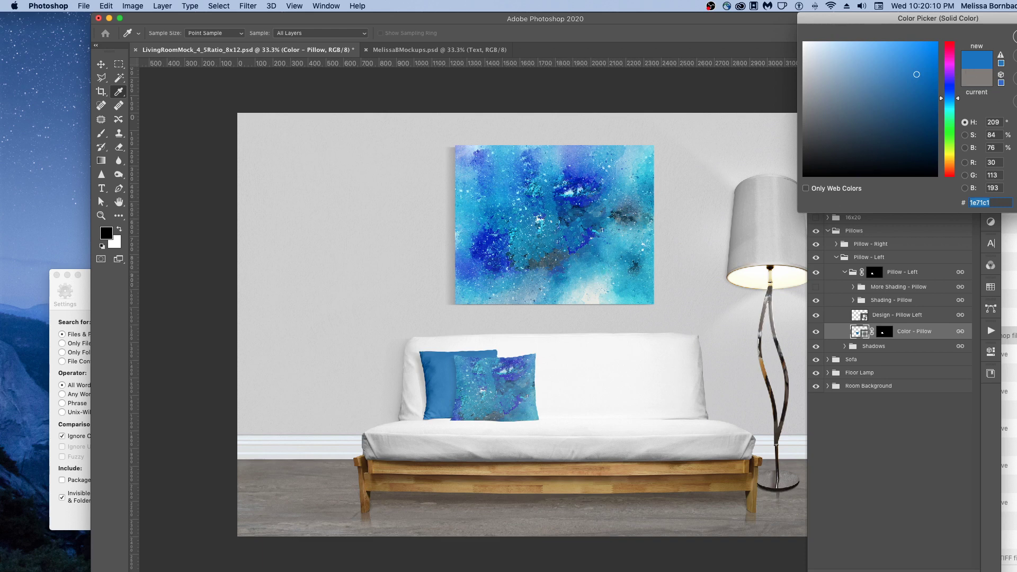
pyautogui.press('Return')
# - Collapse the Pillows groups and set the Sofa's Color - Sofa fill to gray #7f7f7f
pyautogui.press('v')
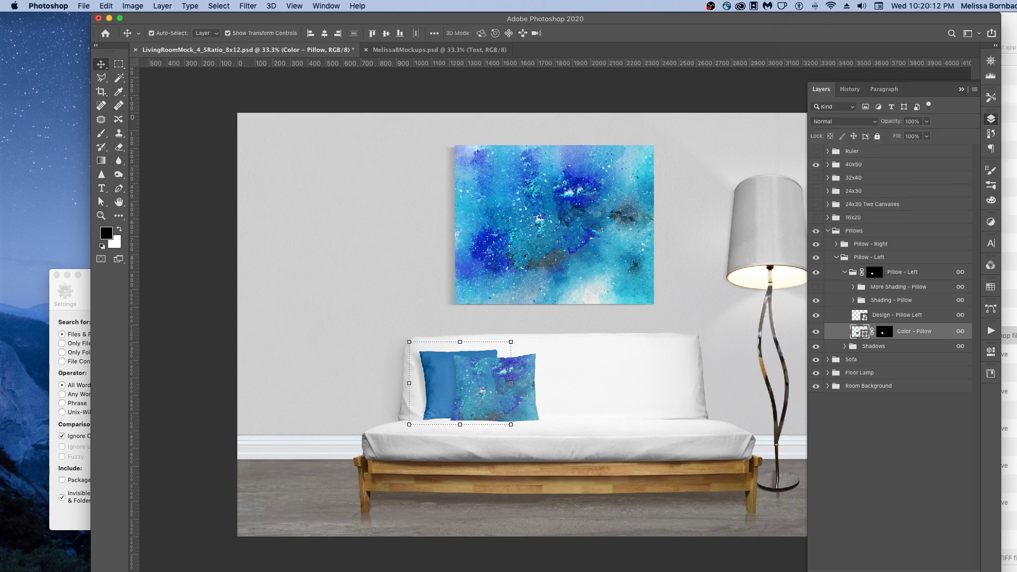
pyautogui.click(836, 257)
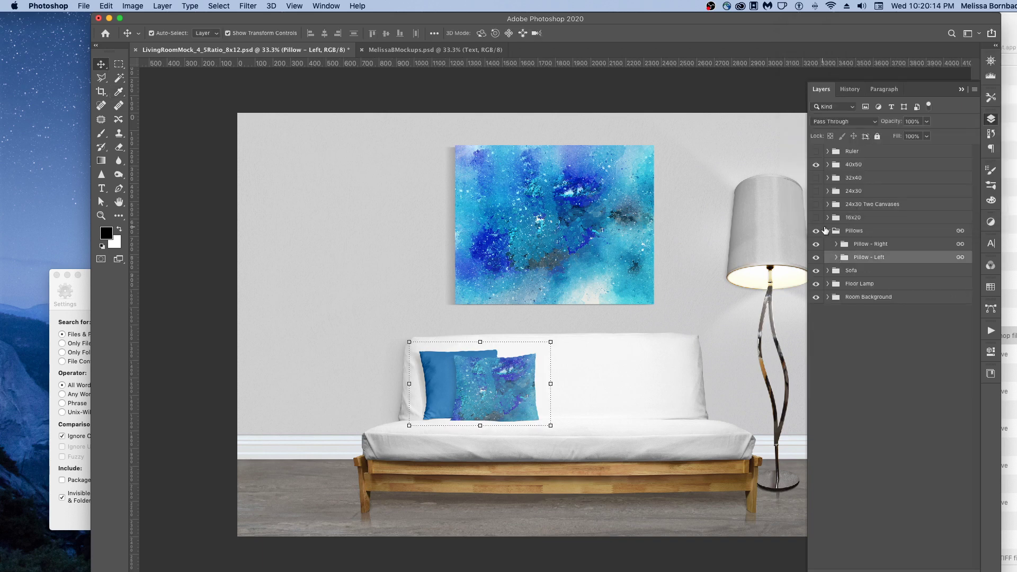
pyautogui.click(831, 231)
pyautogui.click(828, 232)
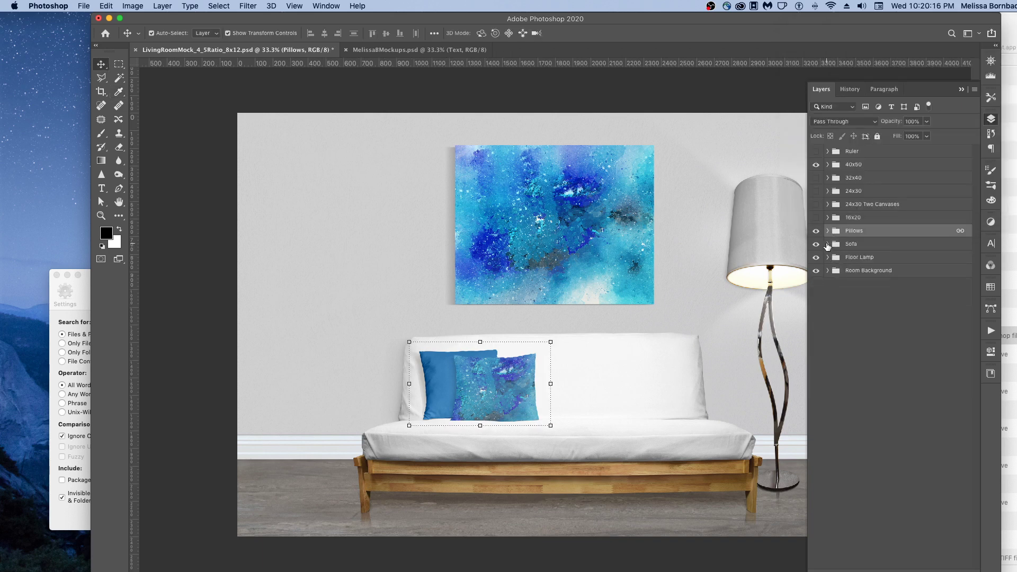
pyautogui.click(827, 244)
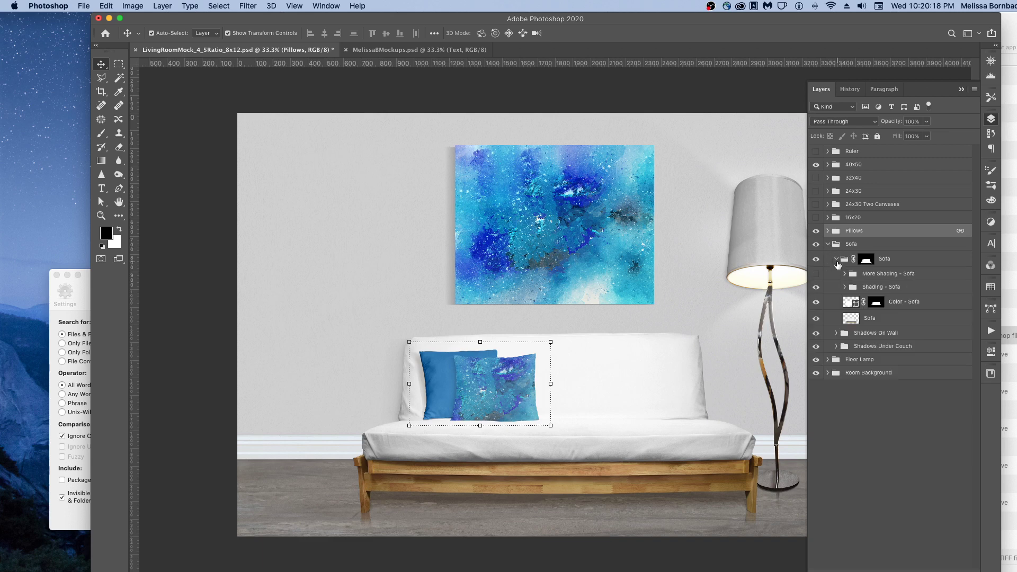
pyautogui.click(837, 259)
pyautogui.doubleClick(851, 303)
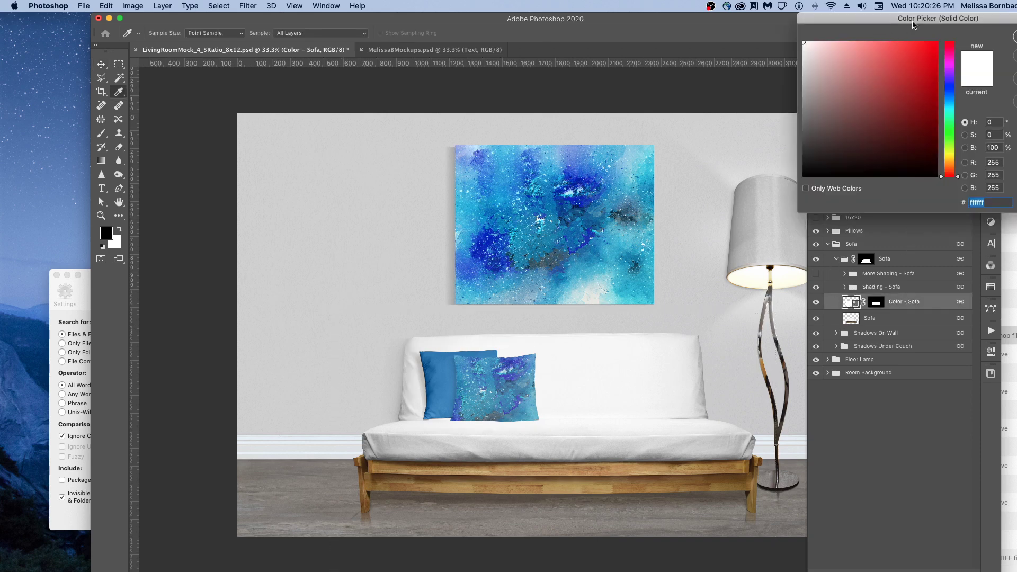
pyautogui.moveTo(914, 22); pyautogui.dragTo(731, 22)
pyautogui.click(625, 93)
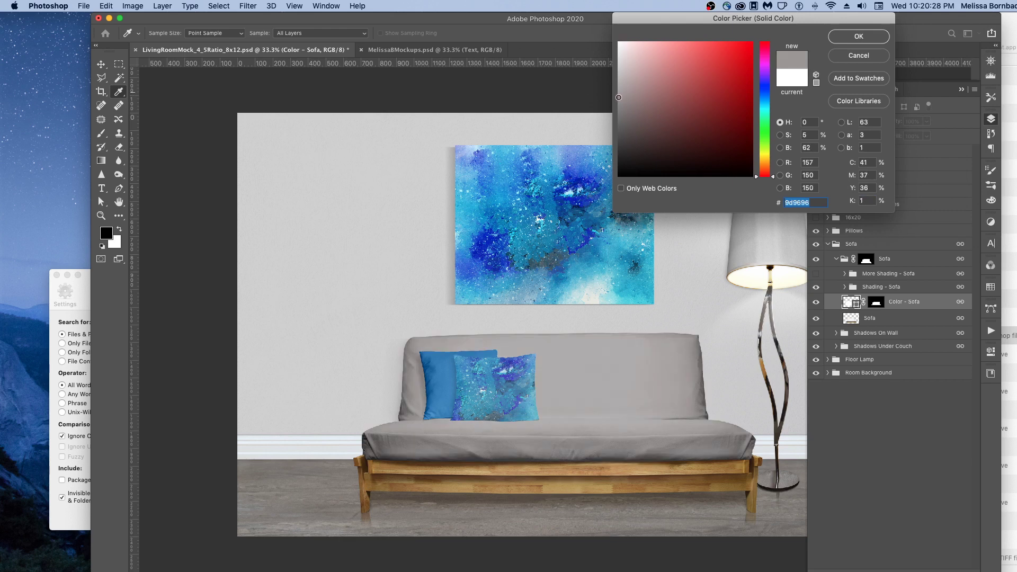
pyautogui.moveTo(618, 101); pyautogui.dragTo(617, 110)
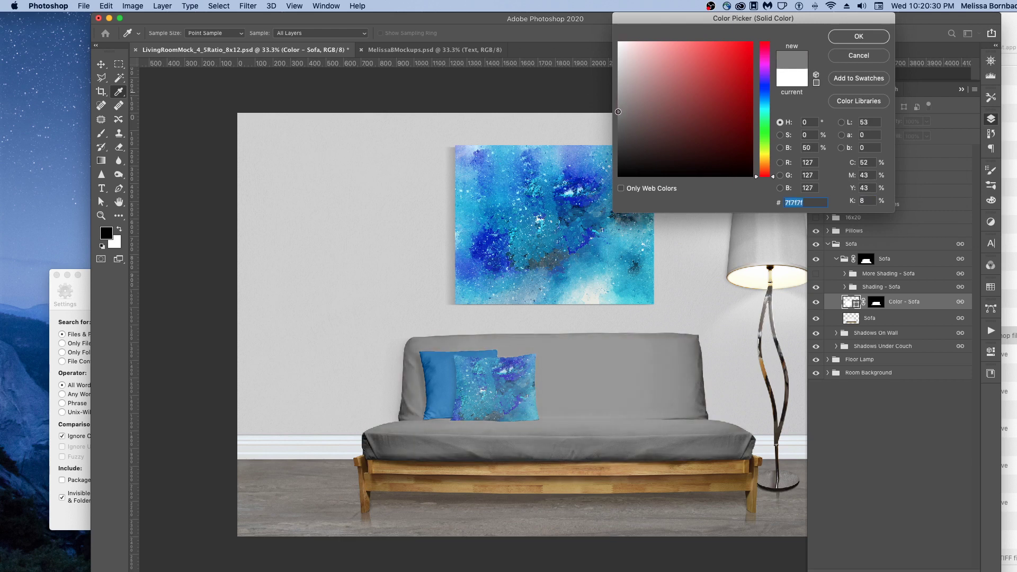
pyautogui.click(858, 36)
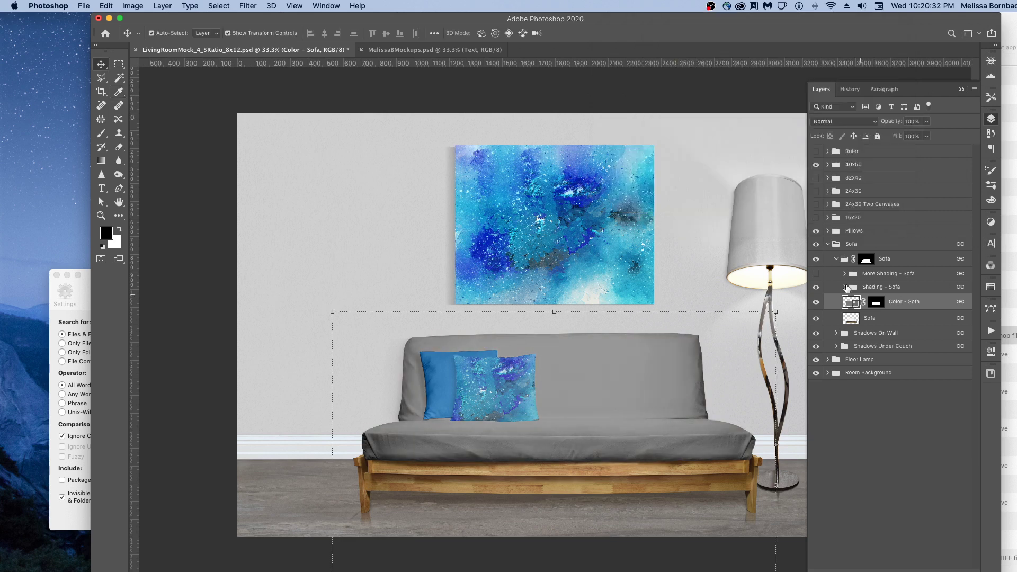
pyautogui.click(835, 258)
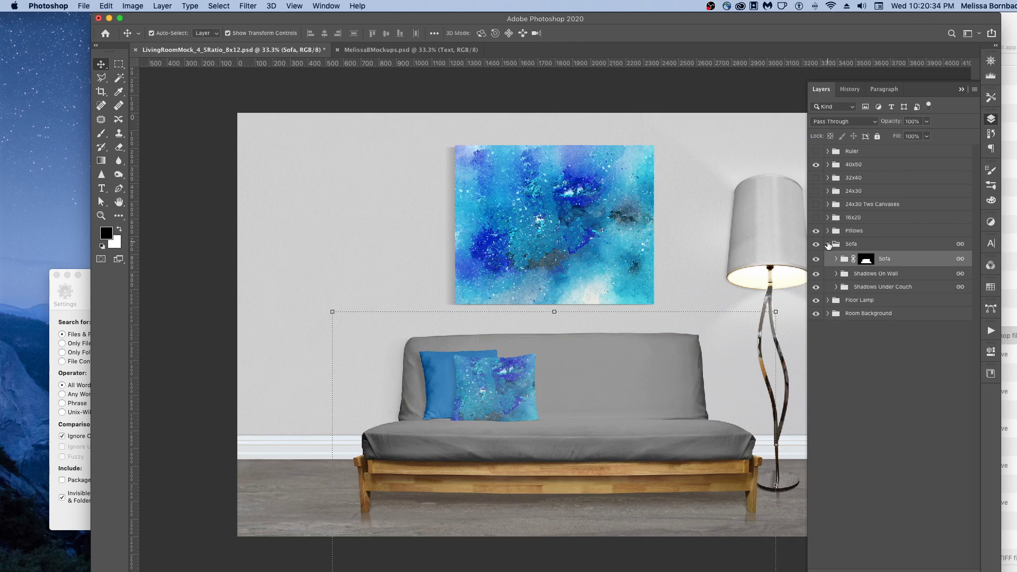
# - Recolour the Color - Lampshade fill with blue sampled from the painting, then hide the Floor Lamp group
pyautogui.click(827, 244)
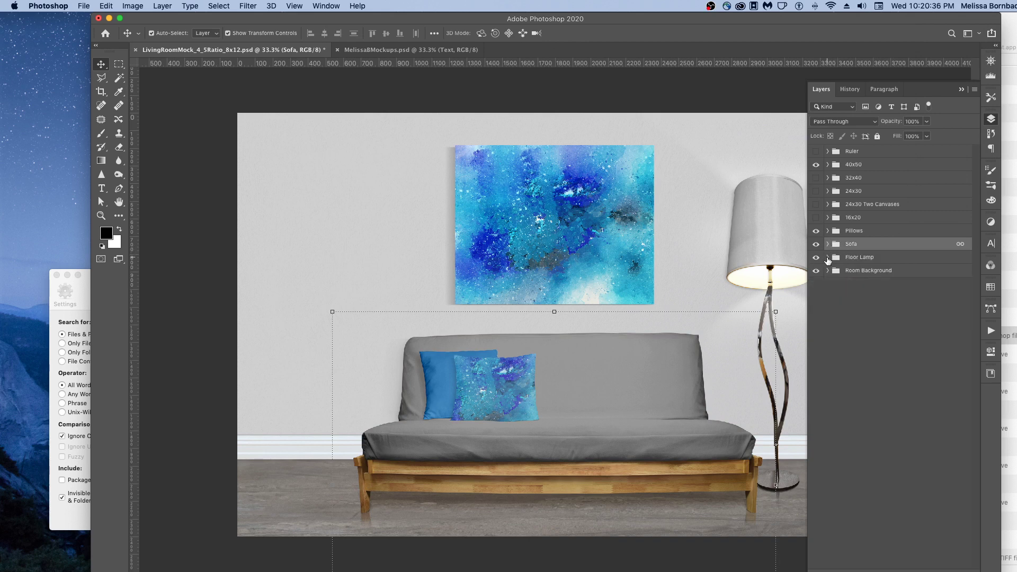
pyautogui.click(827, 257)
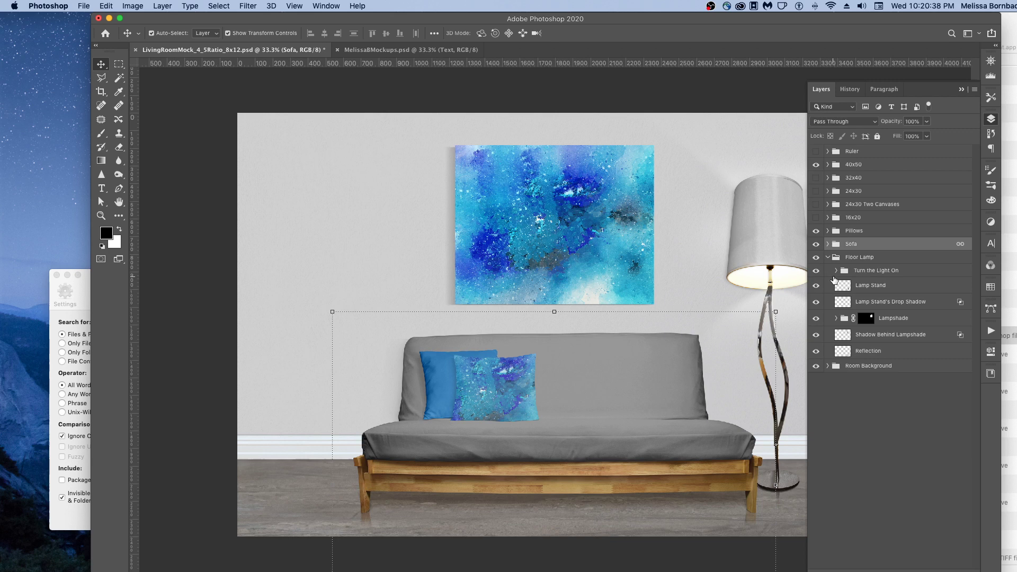
pyautogui.click(836, 319)
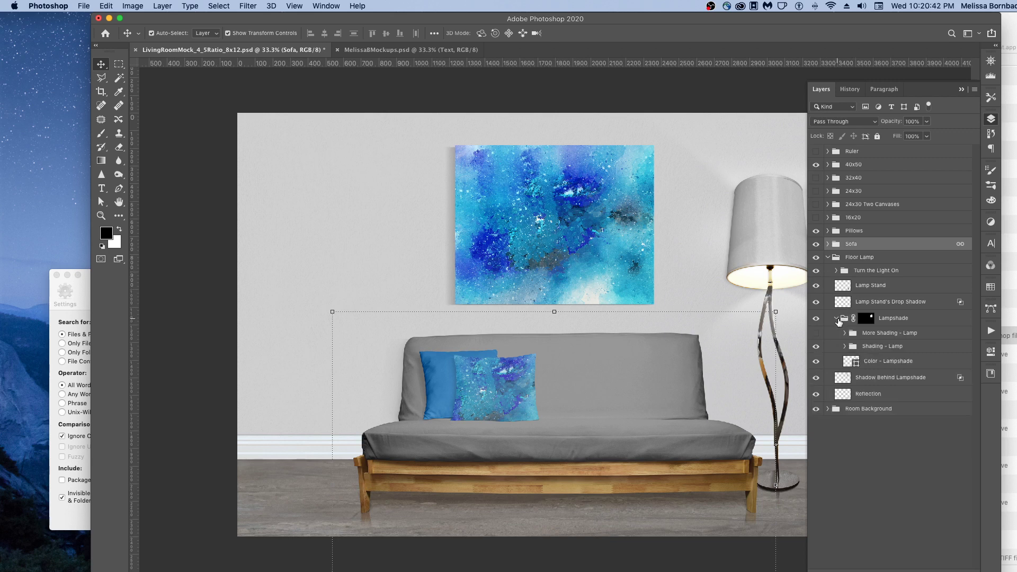
pyautogui.doubleClick(851, 361)
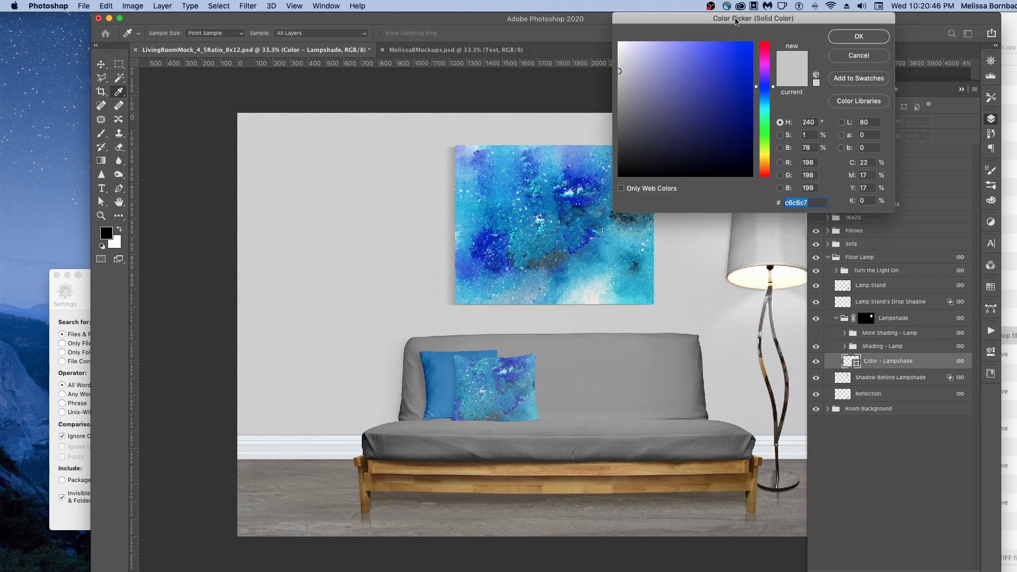
pyautogui.moveTo(735, 20); pyautogui.dragTo(381, 20)
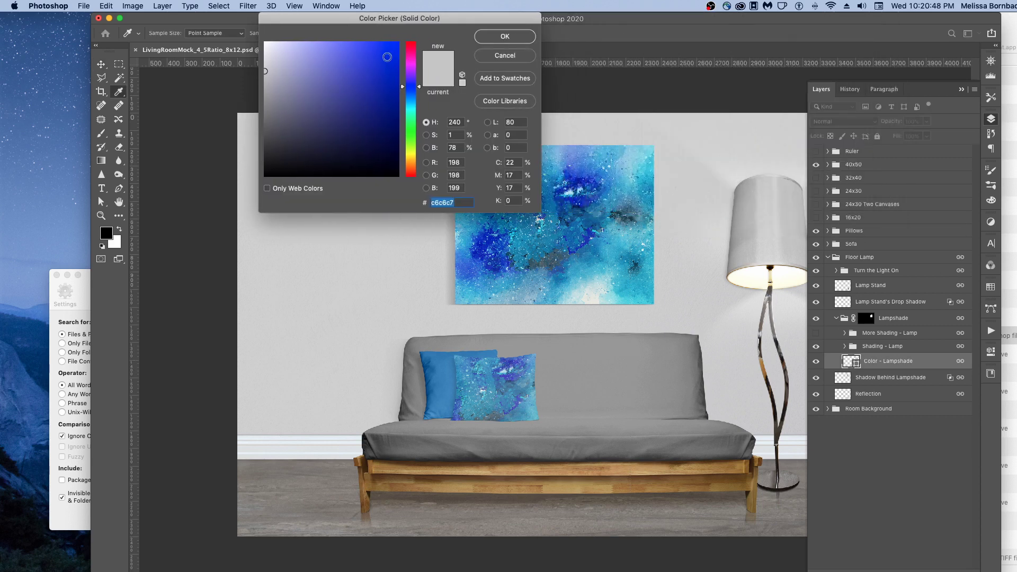
pyautogui.click(635, 164)
pyautogui.click(615, 164)
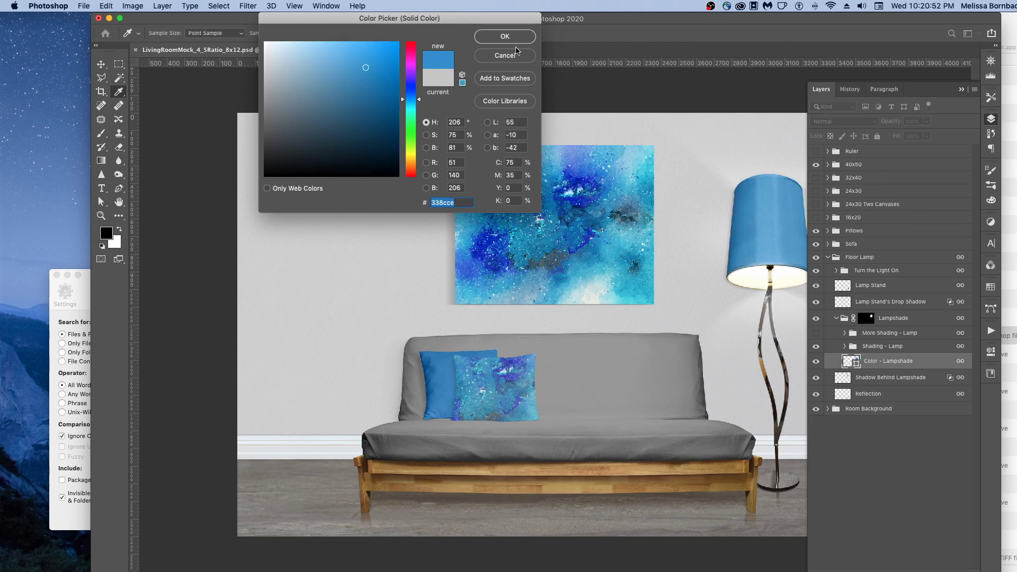
pyautogui.click(505, 37)
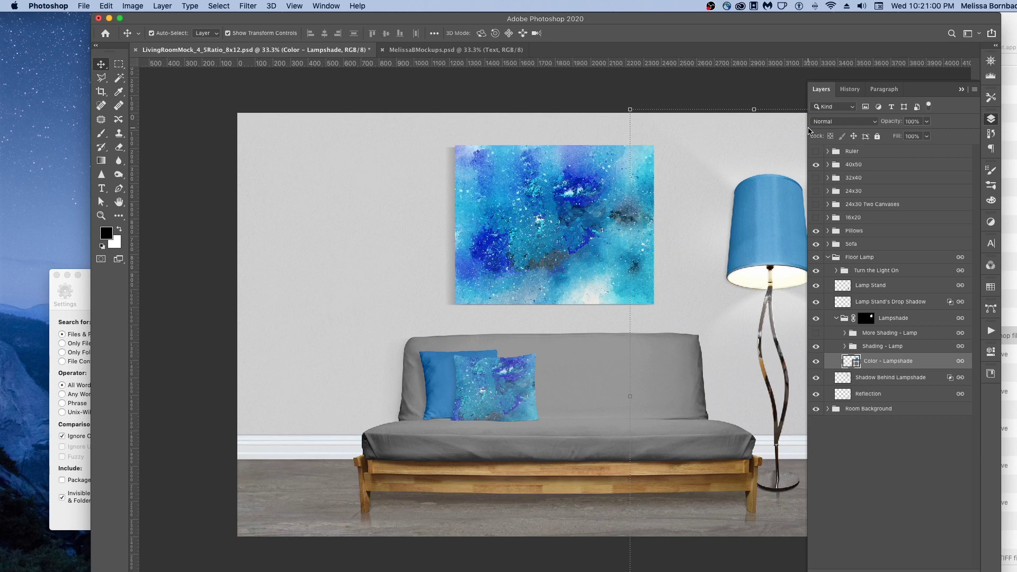
pyautogui.click(816, 258)
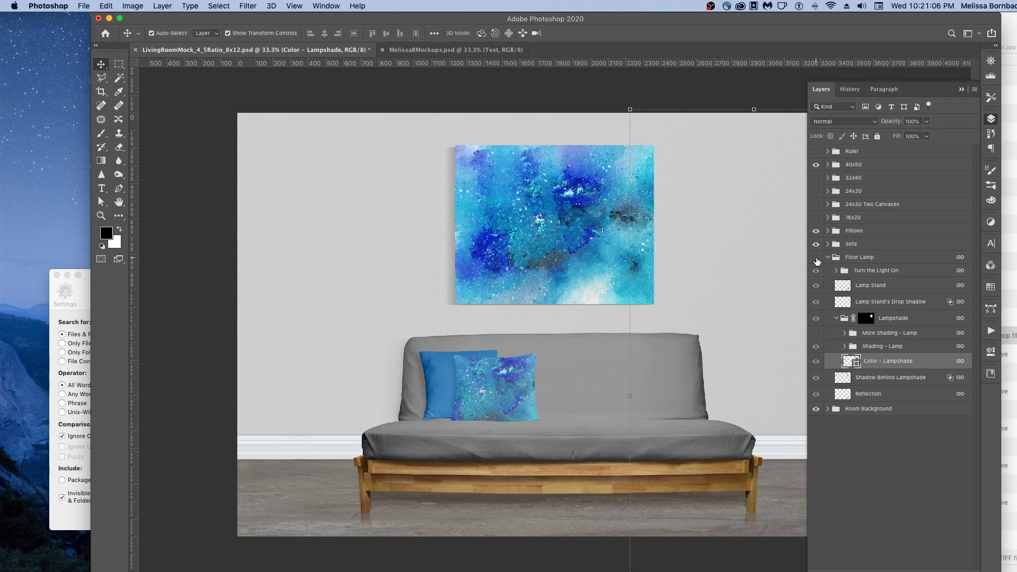
pyautogui.click(816, 258)
# - In Color Changing Wall, set the Change Wall Color fill to charcoal #484643 after trying blue and greys
pyautogui.click(828, 409)
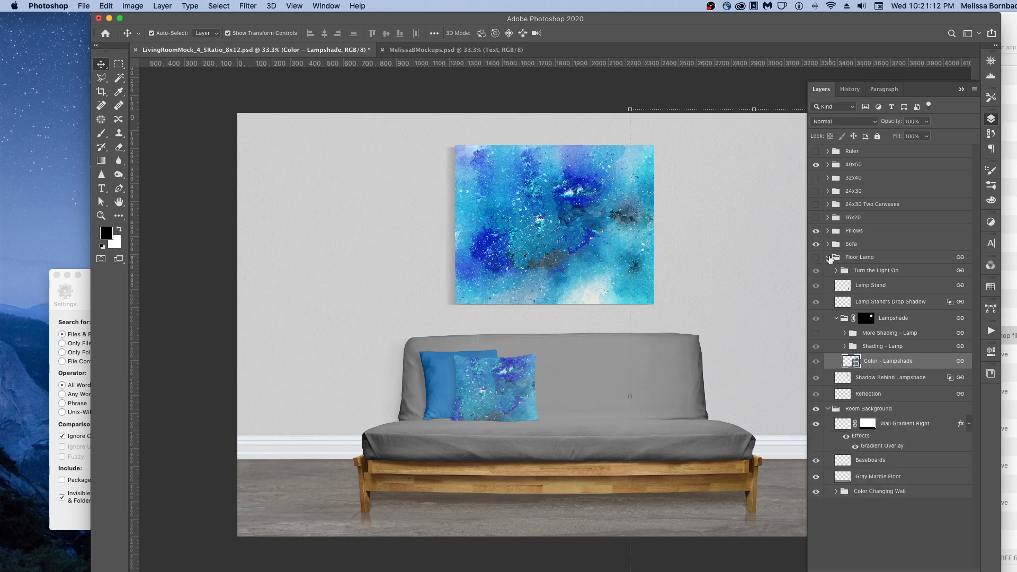
pyautogui.click(828, 257)
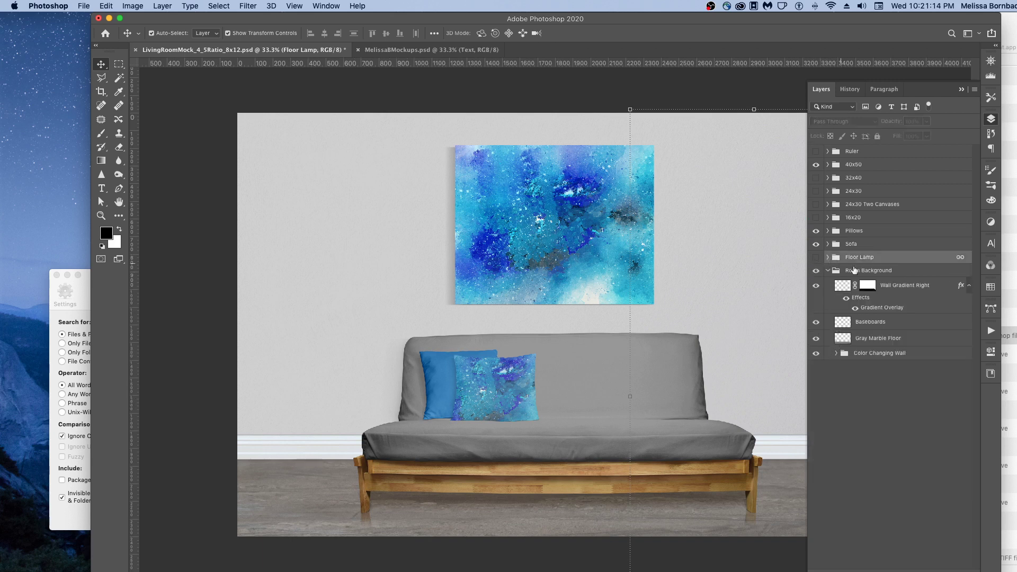
pyautogui.click(835, 354)
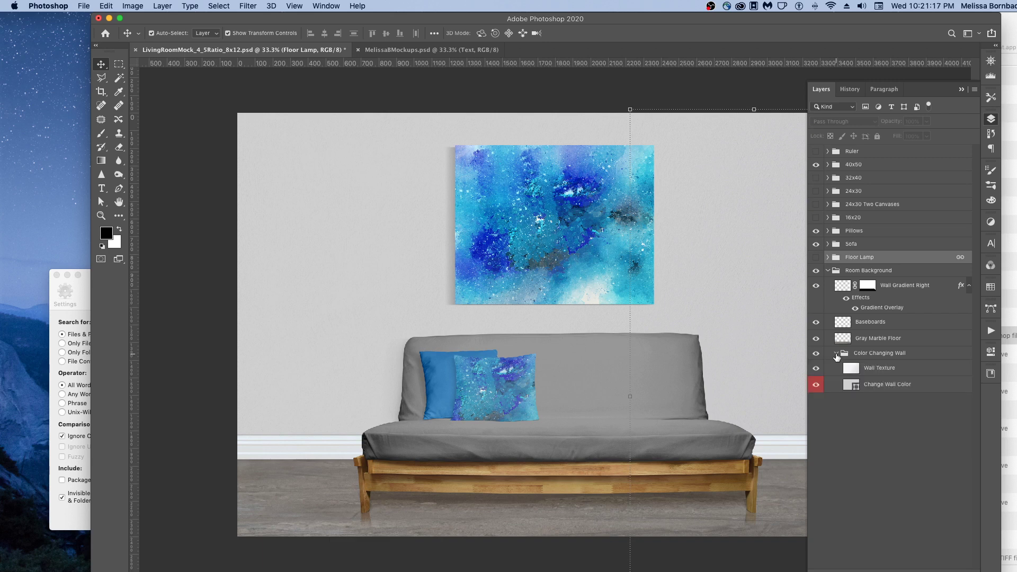
pyautogui.doubleClick(854, 389)
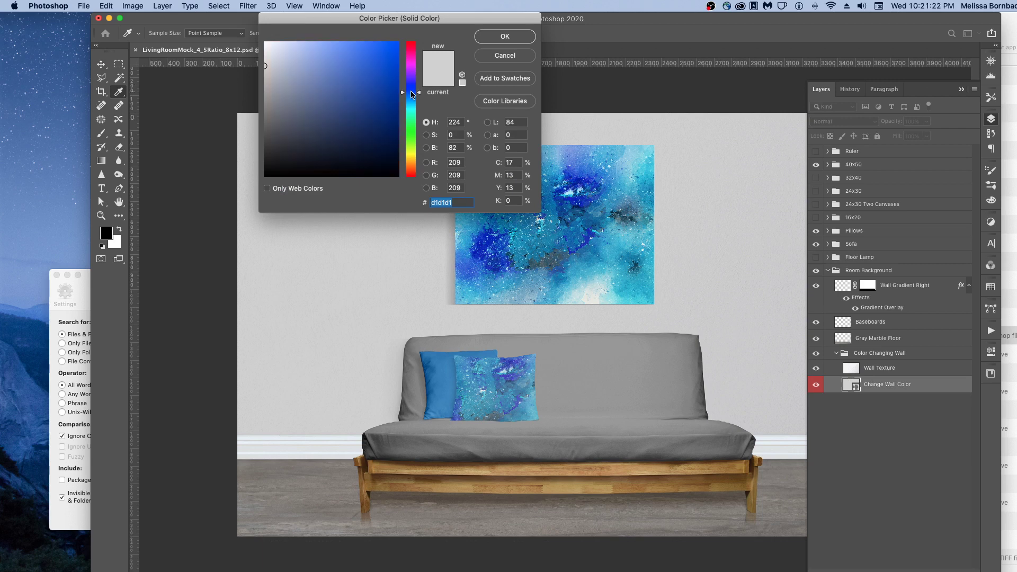
pyautogui.moveTo(411, 92); pyautogui.dragTo(411, 98)
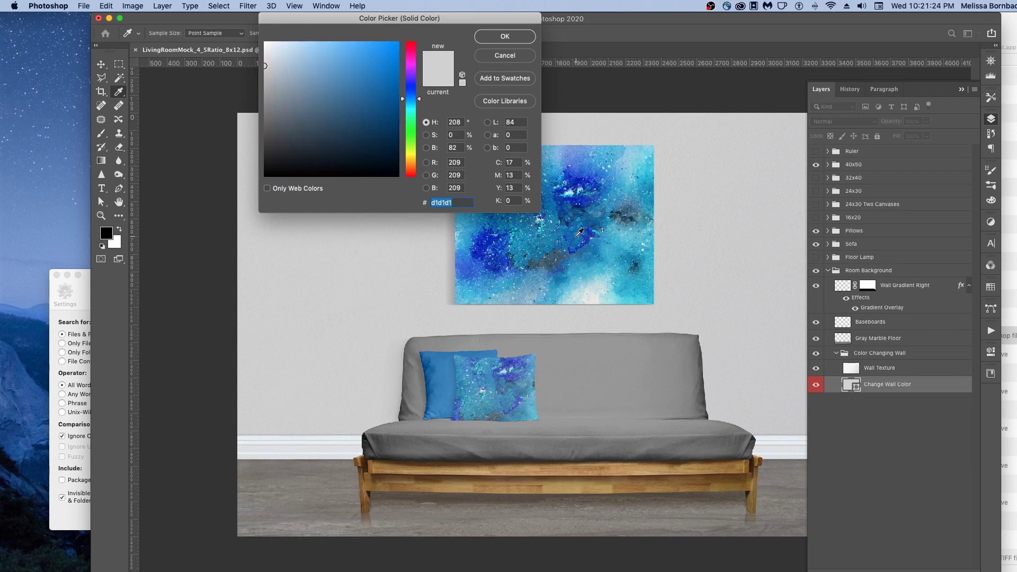
pyautogui.moveTo(324, 62); pyautogui.dragTo(342, 94)
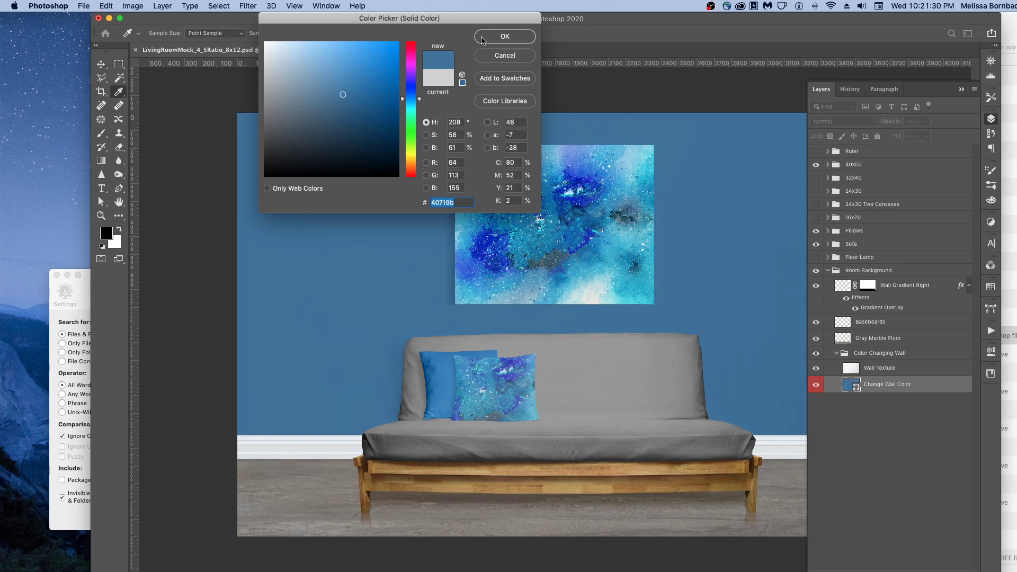
pyautogui.click(619, 363)
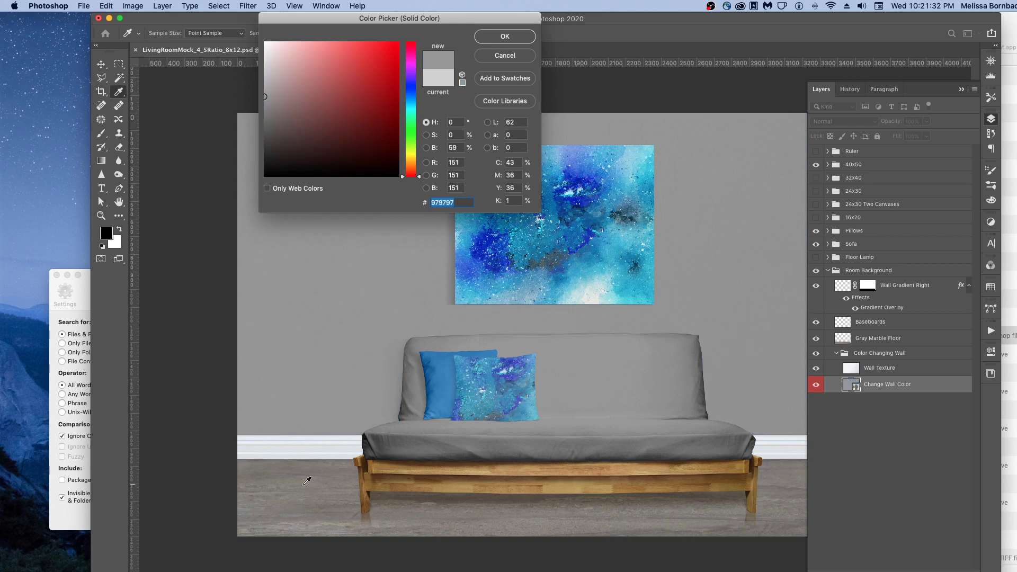
pyautogui.click(292, 471)
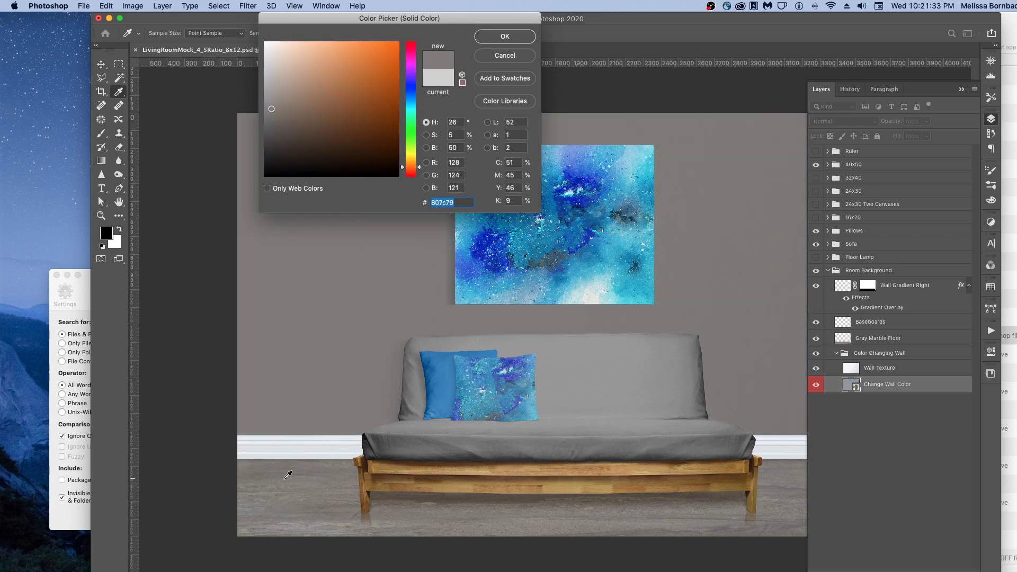
pyautogui.click(272, 141)
pyautogui.moveTo(273, 141); pyautogui.dragTo(272, 138)
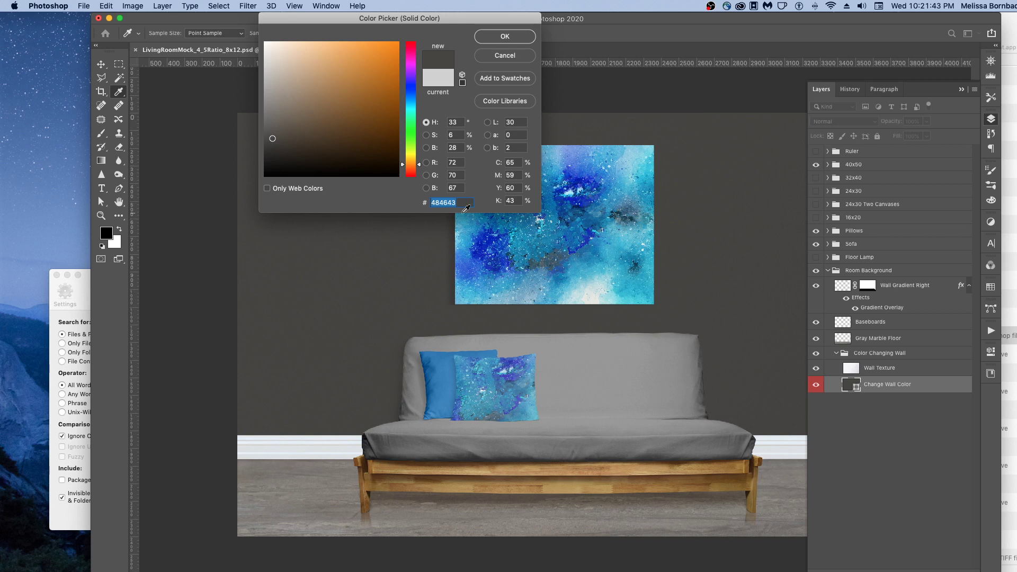
pyautogui.click(457, 205)
pyautogui.press('Return')
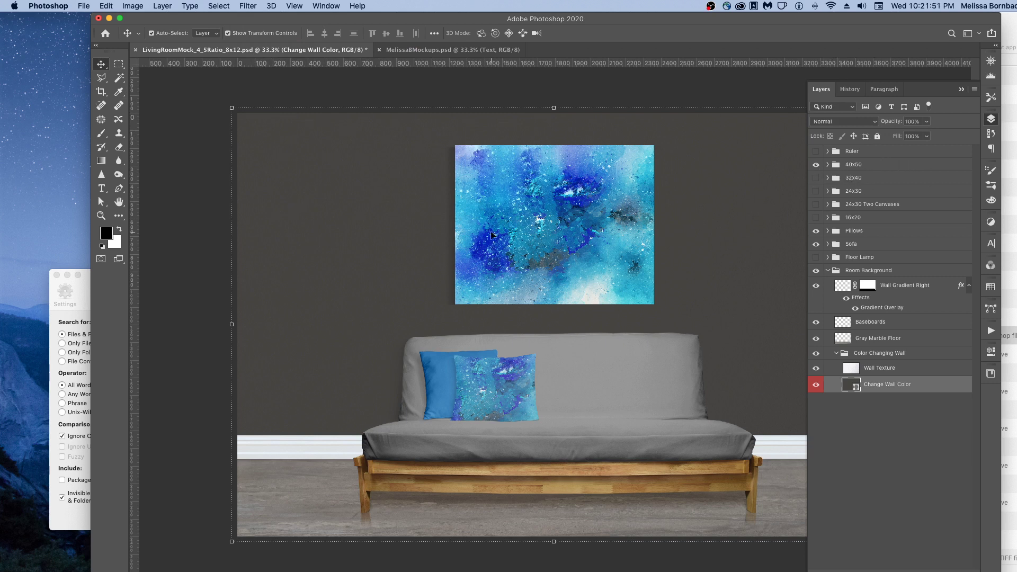
# - Duplicate the Design - Canvas layer in the 40x50 group as a New Smart Object via Copy
pyautogui.click(828, 166)
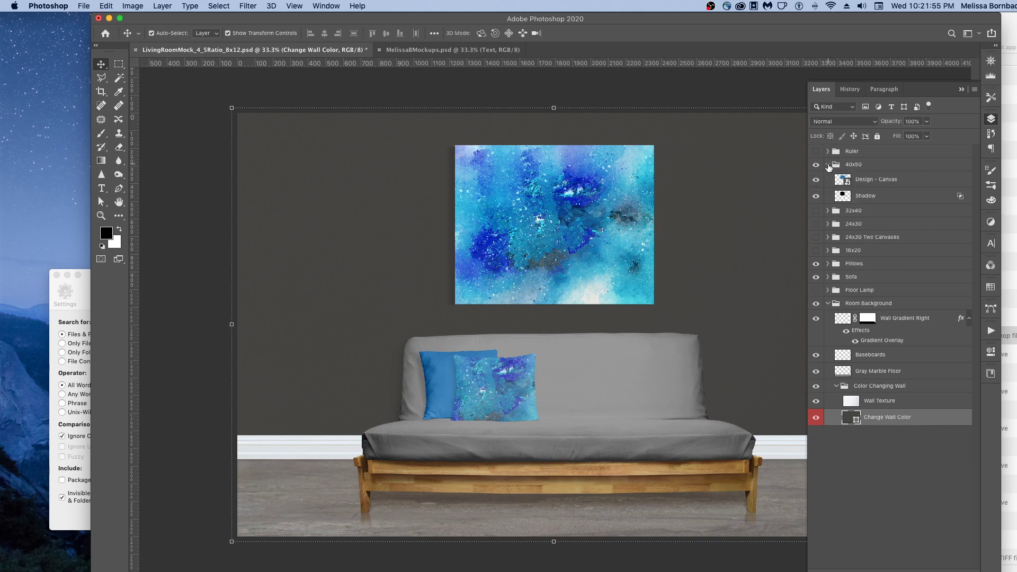
pyautogui.click(864, 181)
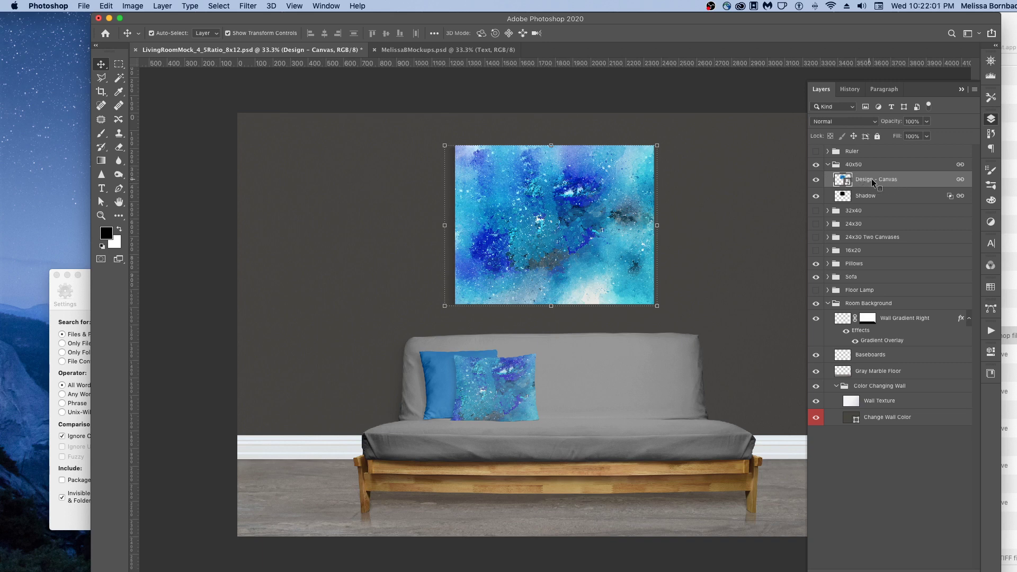
pyautogui.rightClick(870, 179)
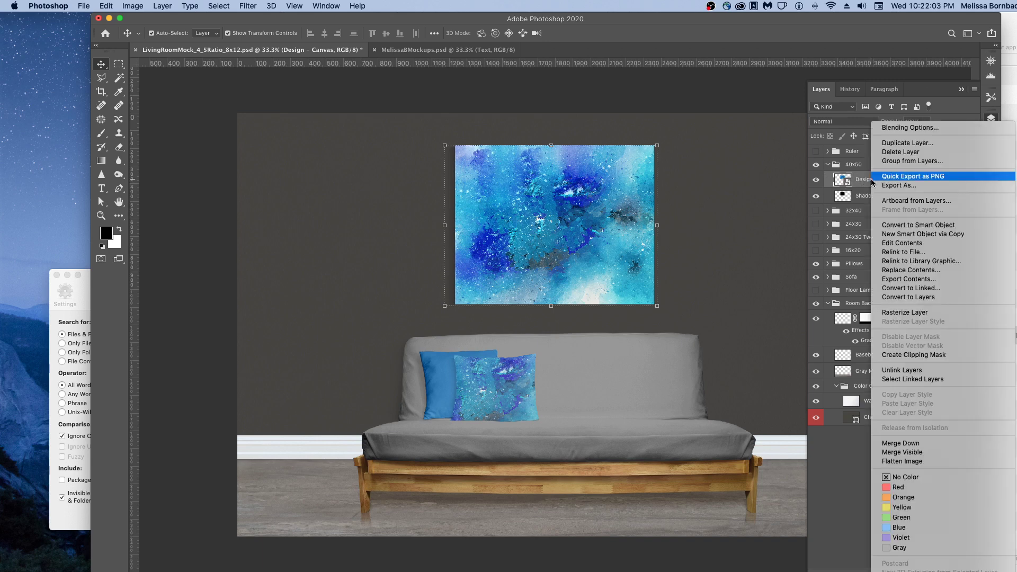
pyautogui.click(911, 235)
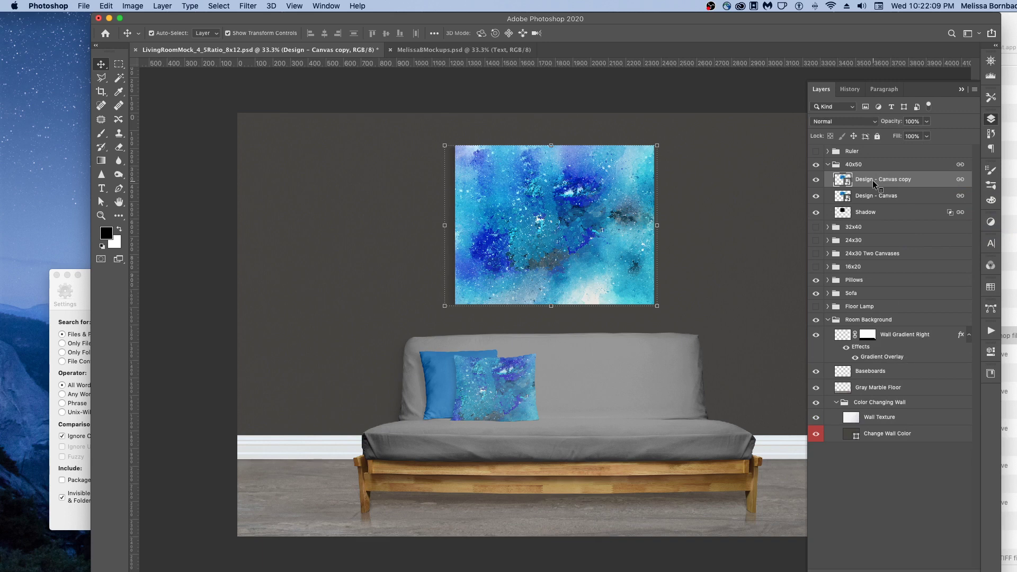
# - Unlink the artwork copy and move it above the 40x50 group
pyautogui.rightClick(873, 180)
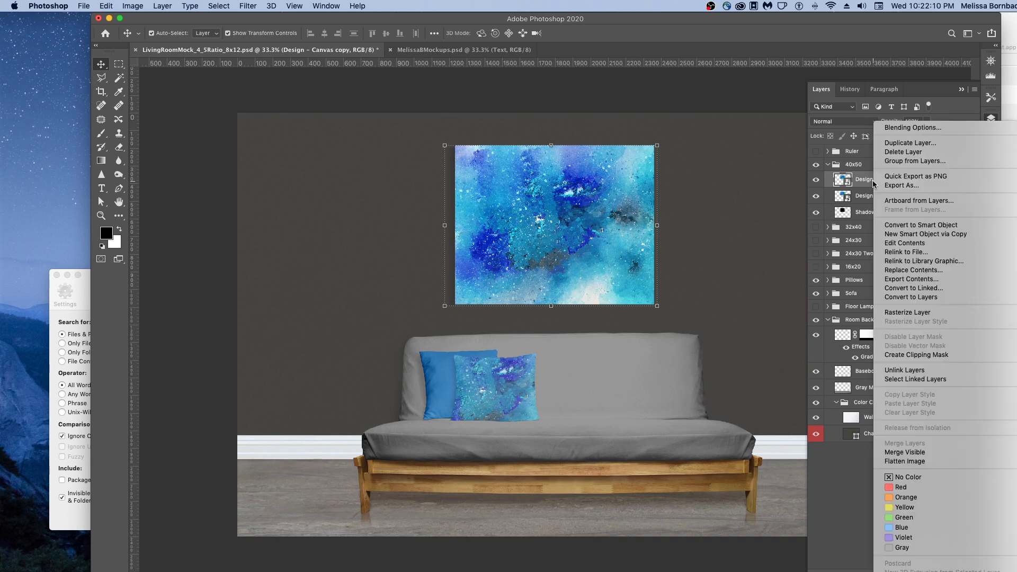
pyautogui.click(890, 372)
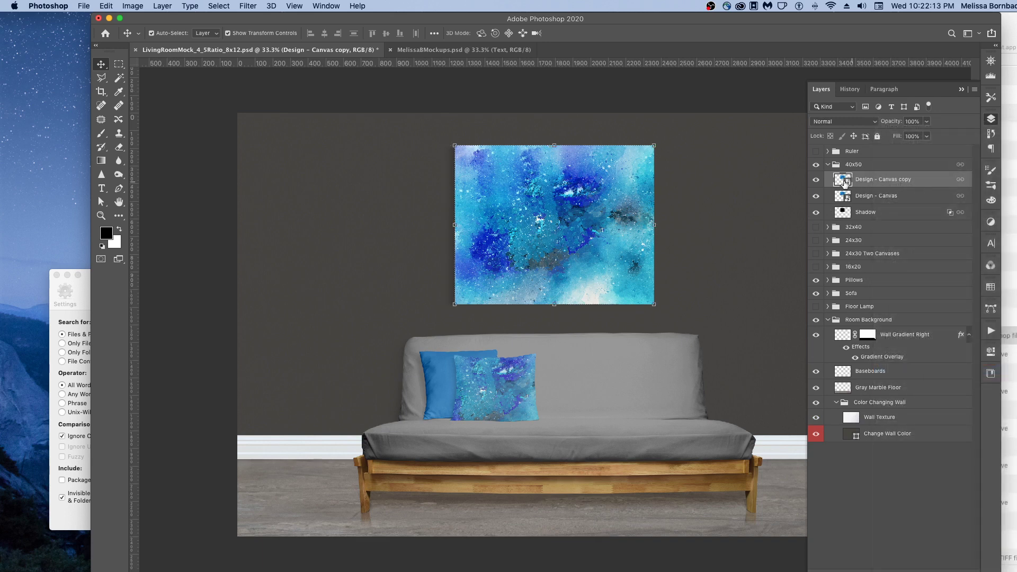
pyautogui.moveTo(844, 181); pyautogui.dragTo(874, 158)
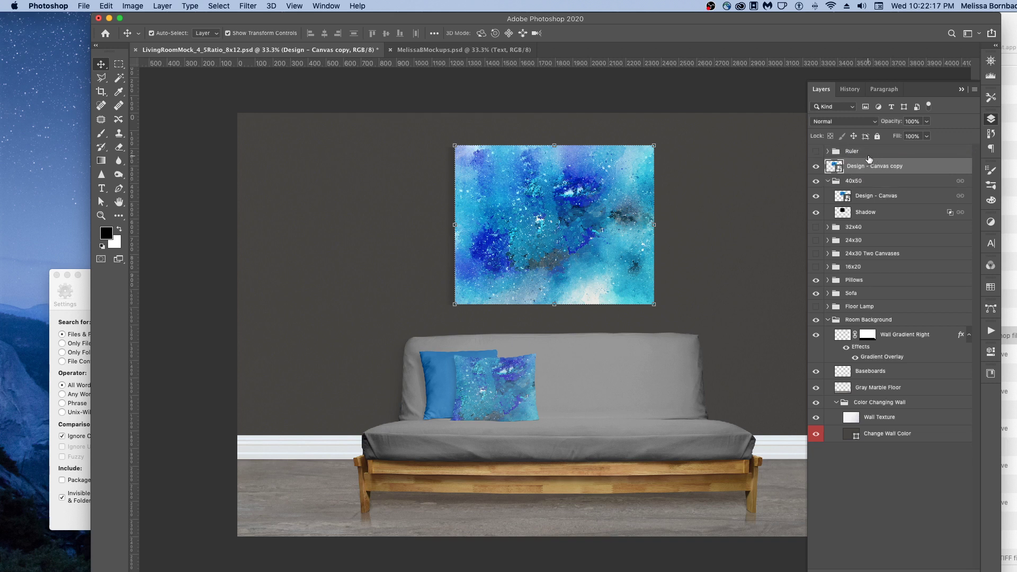
# - Show the guides and the Ruler layer, and hide the original 40x50 group
pyautogui.press('super')
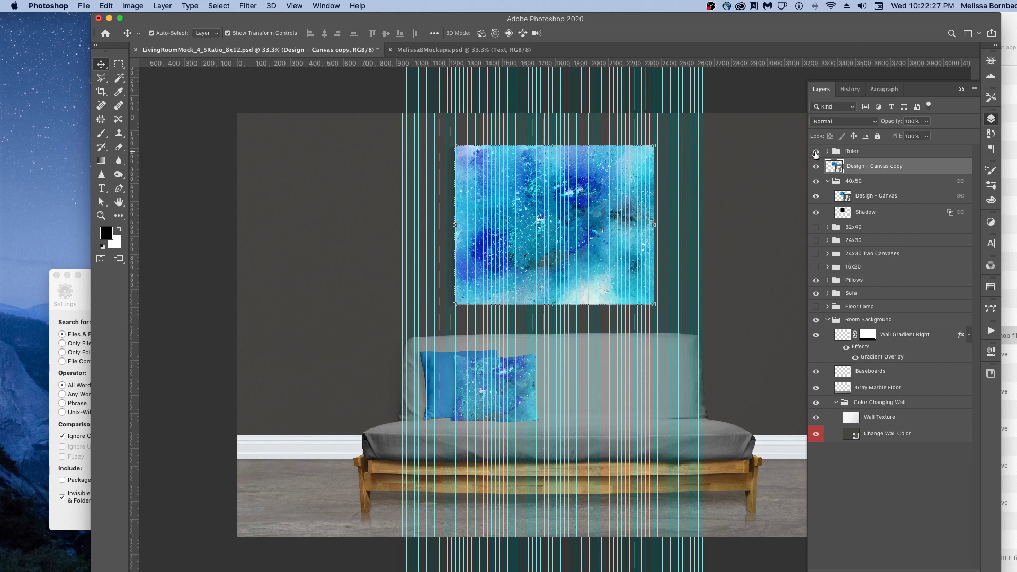
pyautogui.click(816, 152)
pyautogui.click(816, 181)
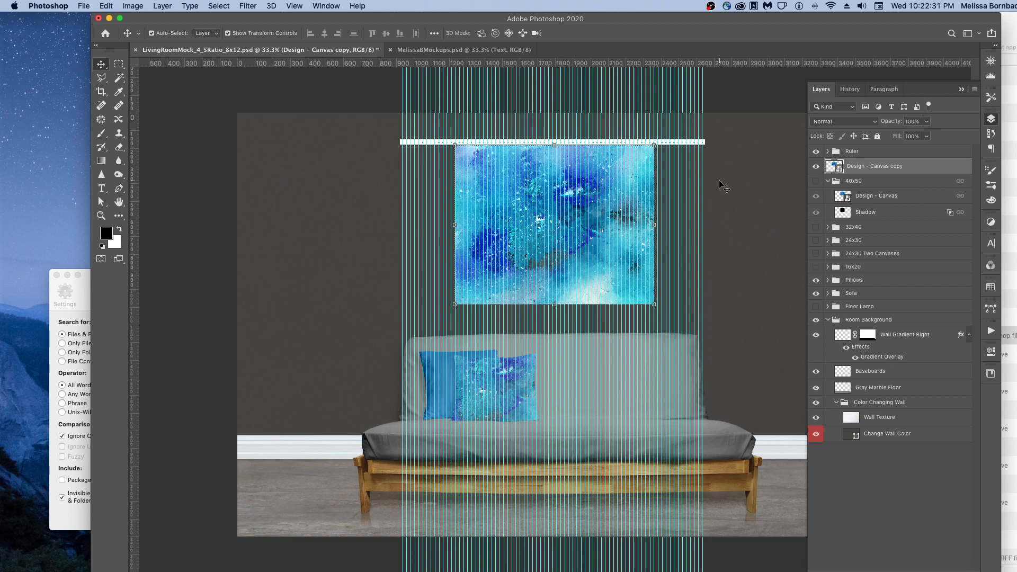
# - At 100% zoom, drag the Design - Canvas copy left to align with the ruler's zero mark
pyautogui.press('super+equal')
pyautogui.press('super+equal')
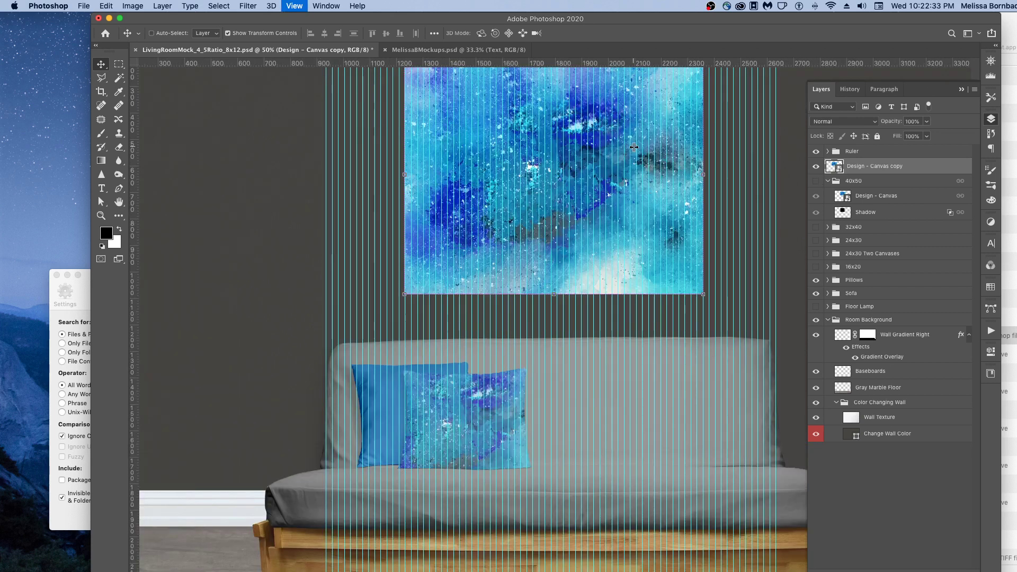
pyautogui.press('super+equal')
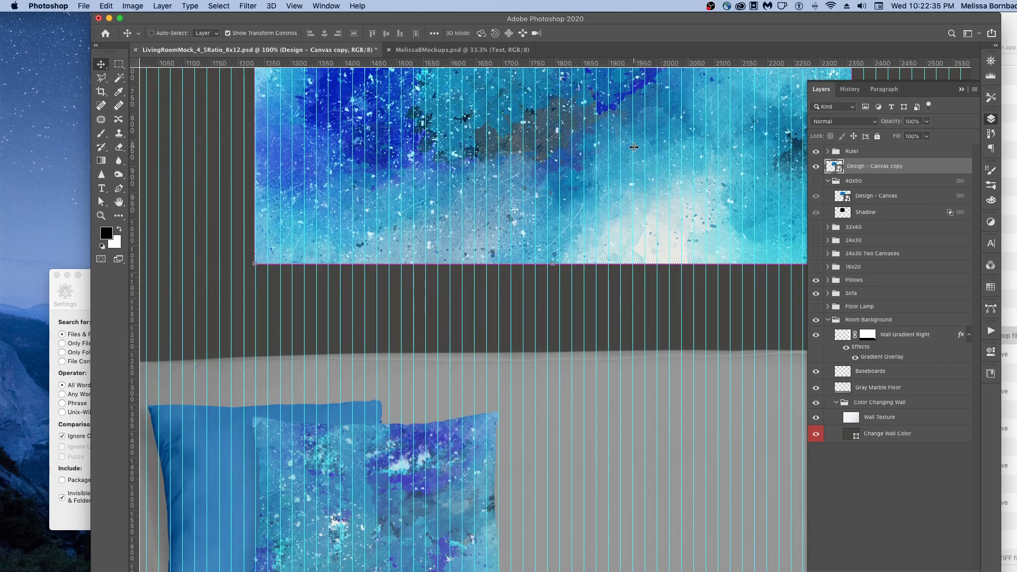
pyautogui.hscroll(-5, 529, 138)
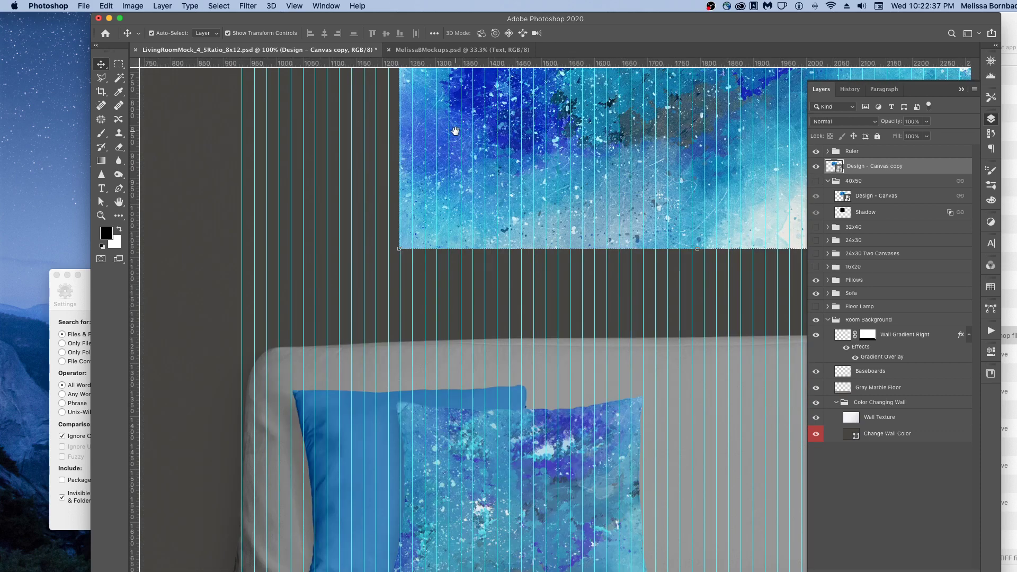
pyautogui.scroll(10, 477, 238)
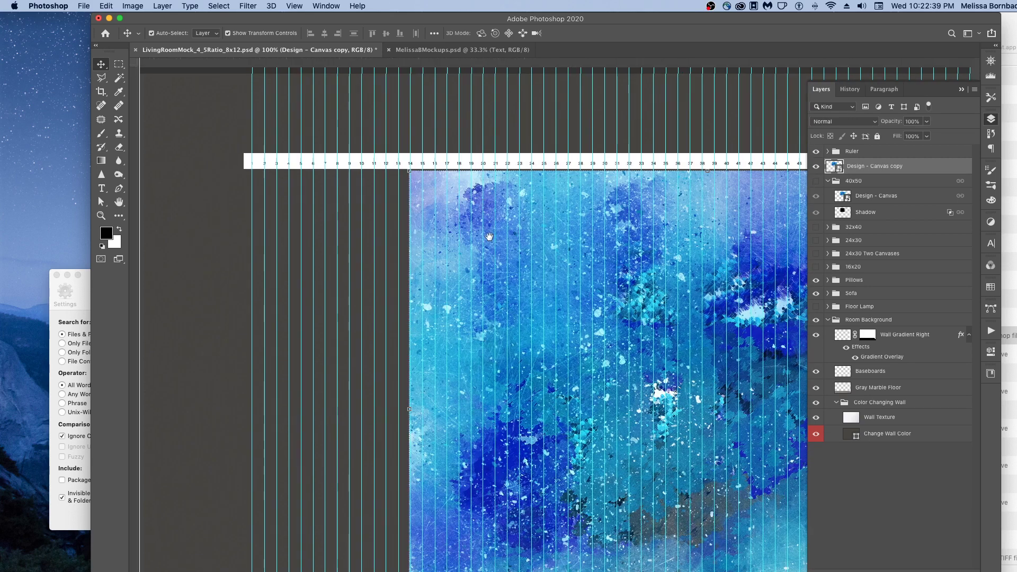
pyautogui.scroll(2, 489, 236)
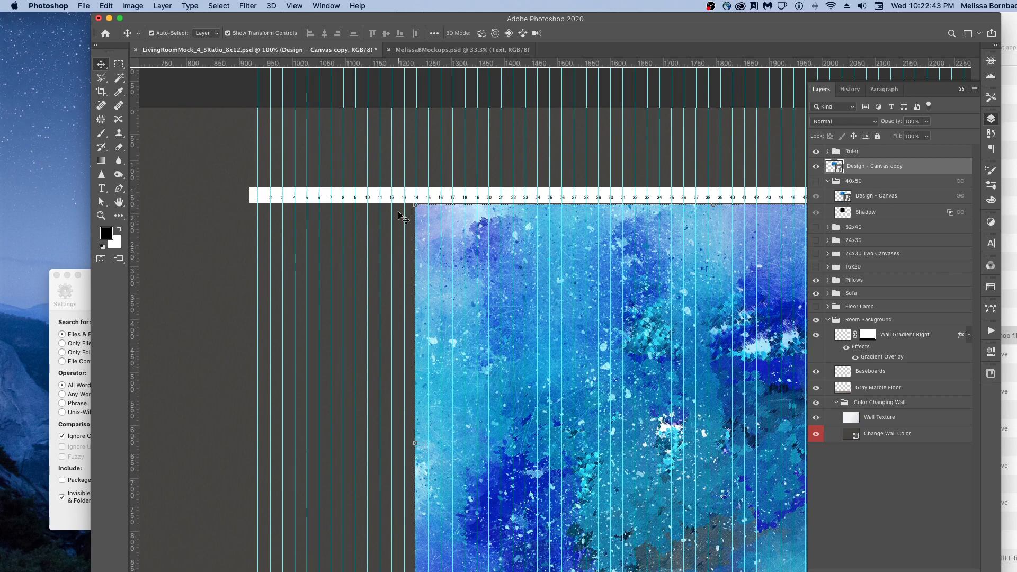
pyautogui.moveTo(438, 231); pyautogui.dragTo(302, 232)
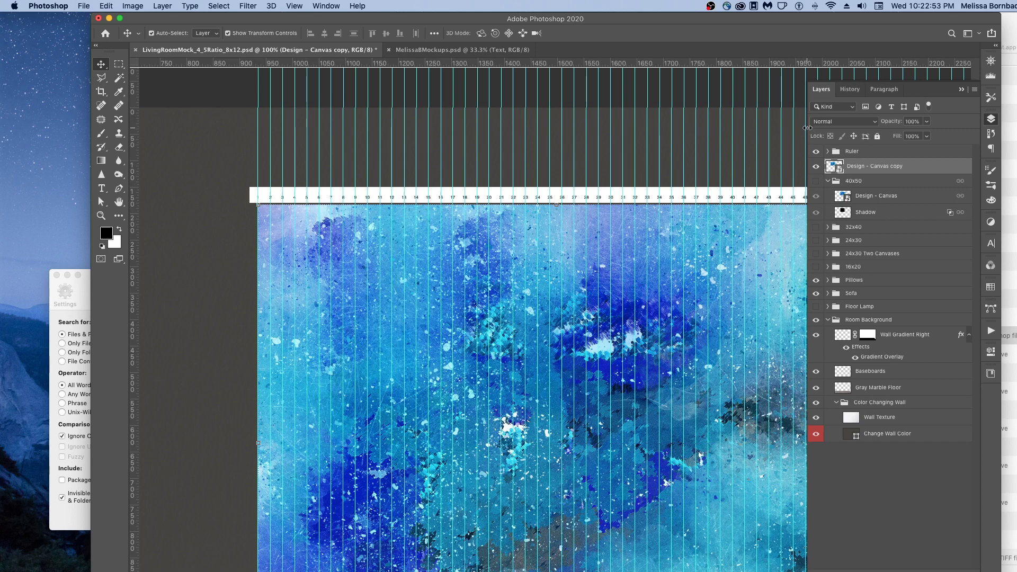
pyautogui.moveTo(807, 128); pyautogui.dragTo(855, 127)
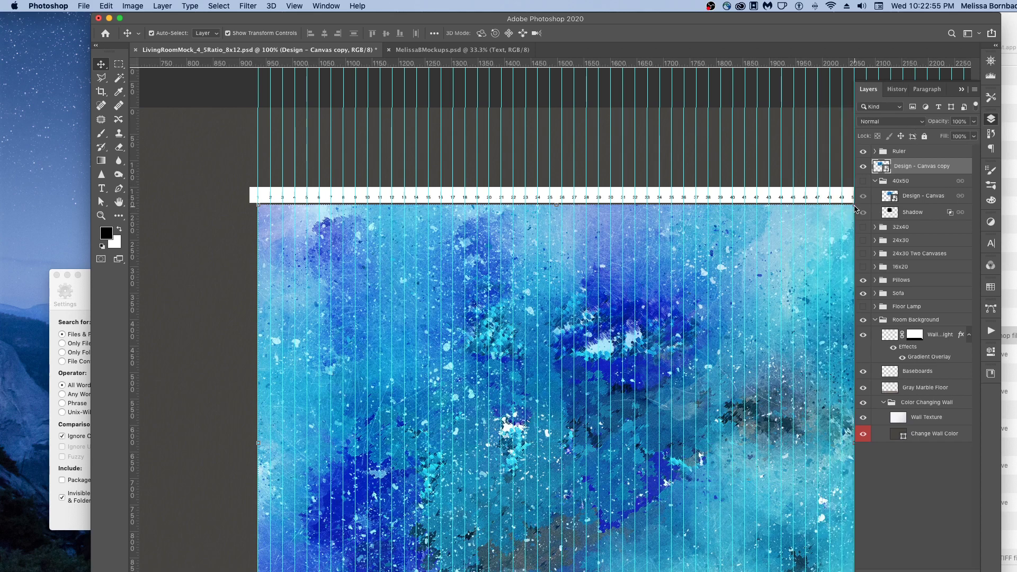
# - Scale the Design - Canvas copy artwork down and commit the transform
pyautogui.click(864, 84)
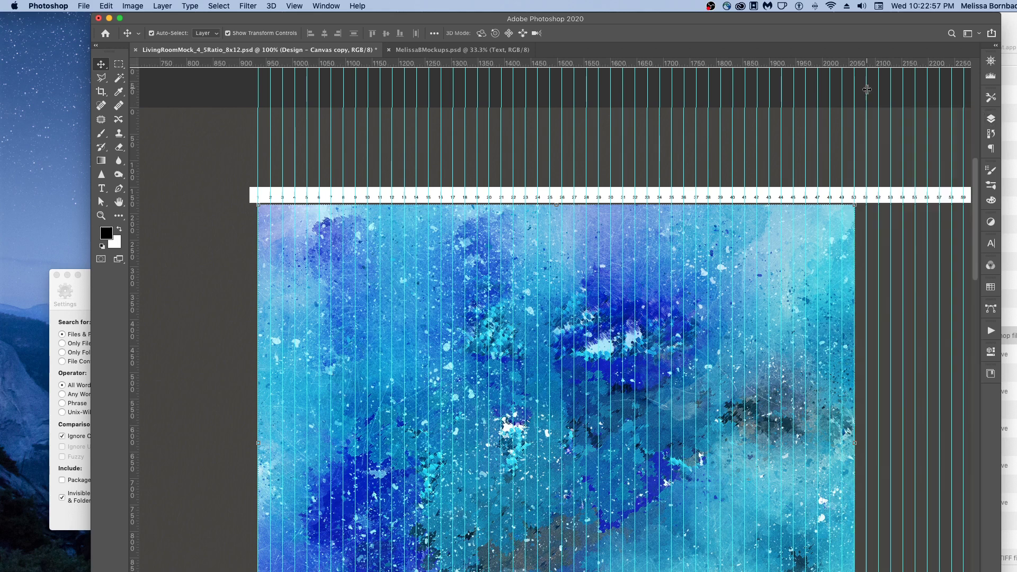
pyautogui.moveTo(855, 205); pyautogui.dragTo(721, 263)
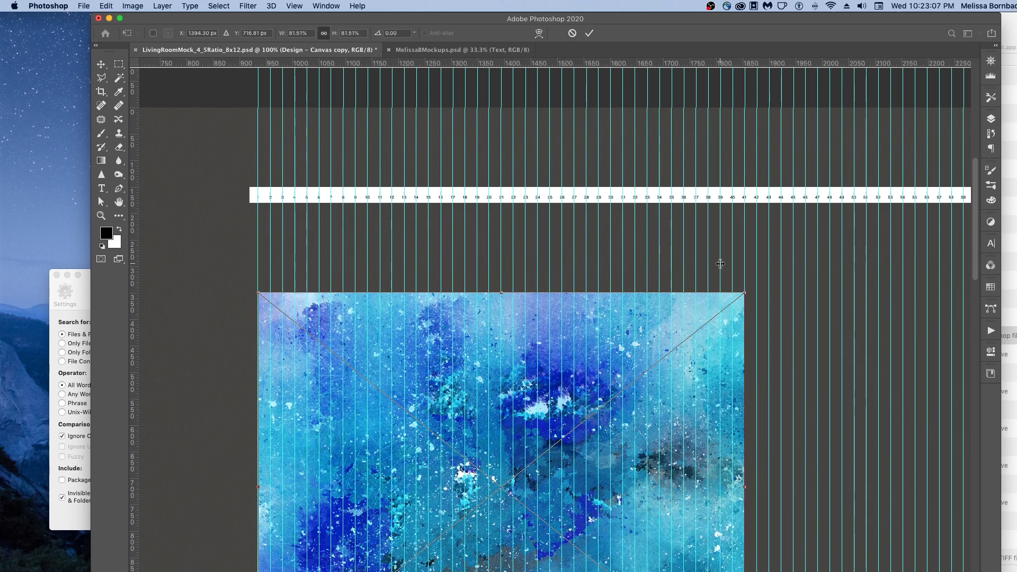
pyautogui.press('Return')
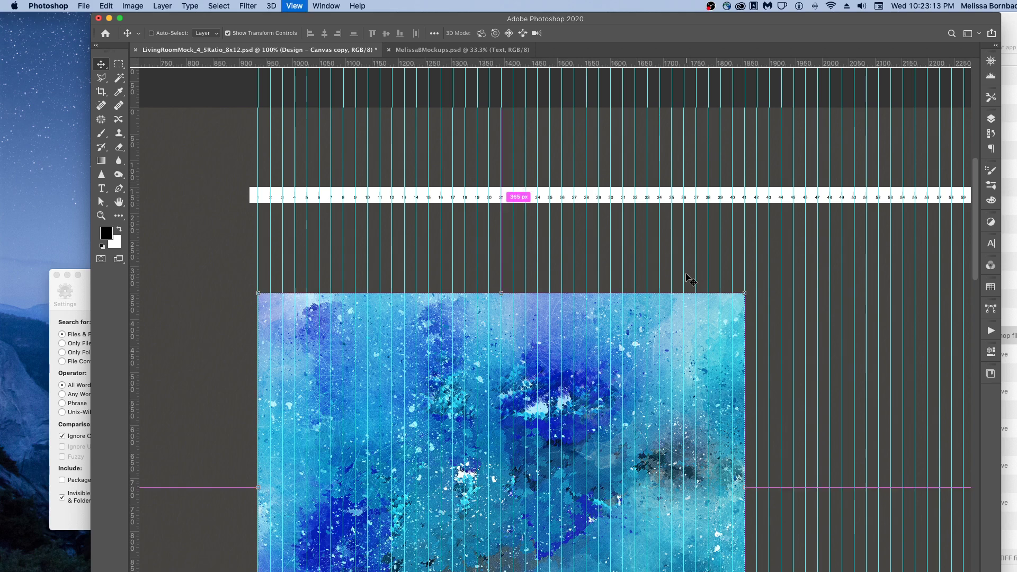
# - Hide the guides and move the blue artwork right and up on the dark wall
pyautogui.press('super+minus')
pyautogui.press('super+minus')
pyautogui.press('super+minus')
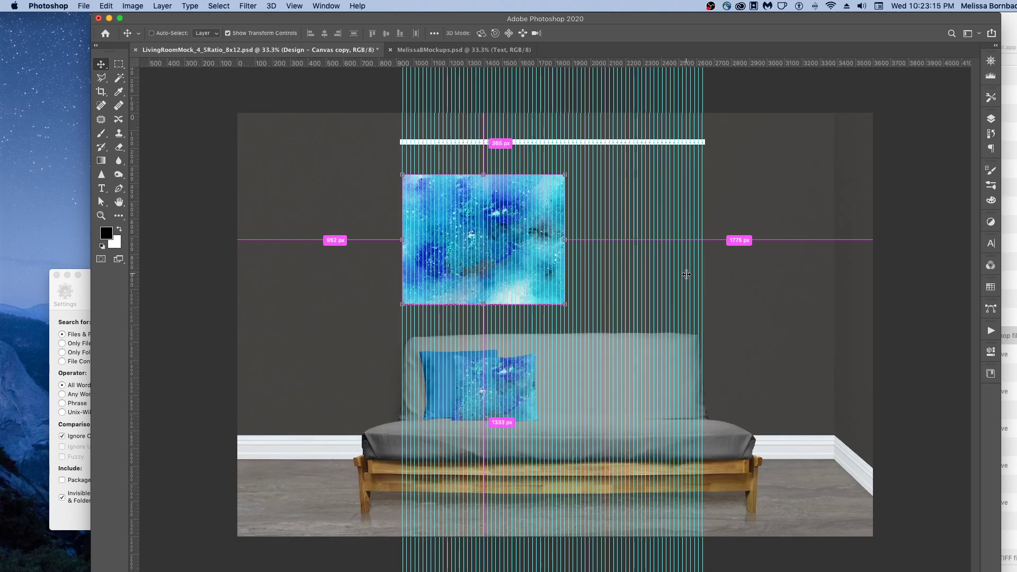
pyautogui.press('super+semicolon')
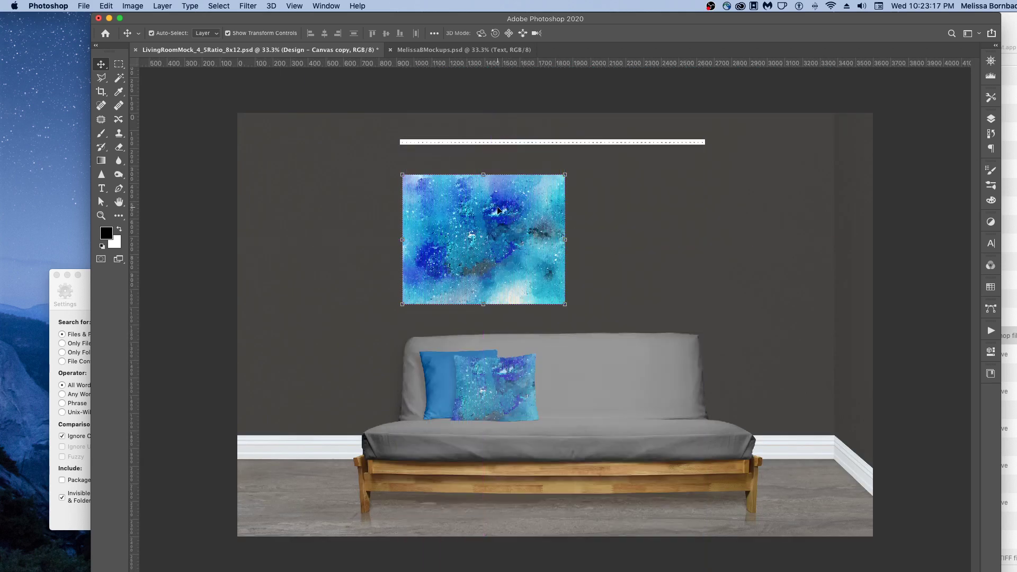
pyautogui.moveTo(462, 223); pyautogui.dragTo(522, 212)
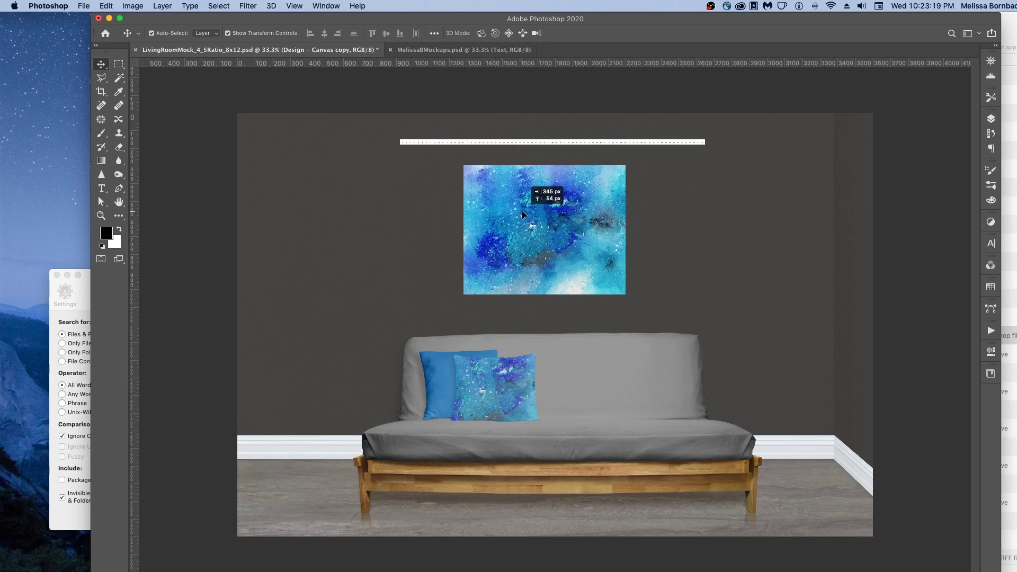
# - Add a Drop Shadow to the artwork copy with 30% opacity, 15 px distance and 21 px size
pyautogui.click(990, 118)
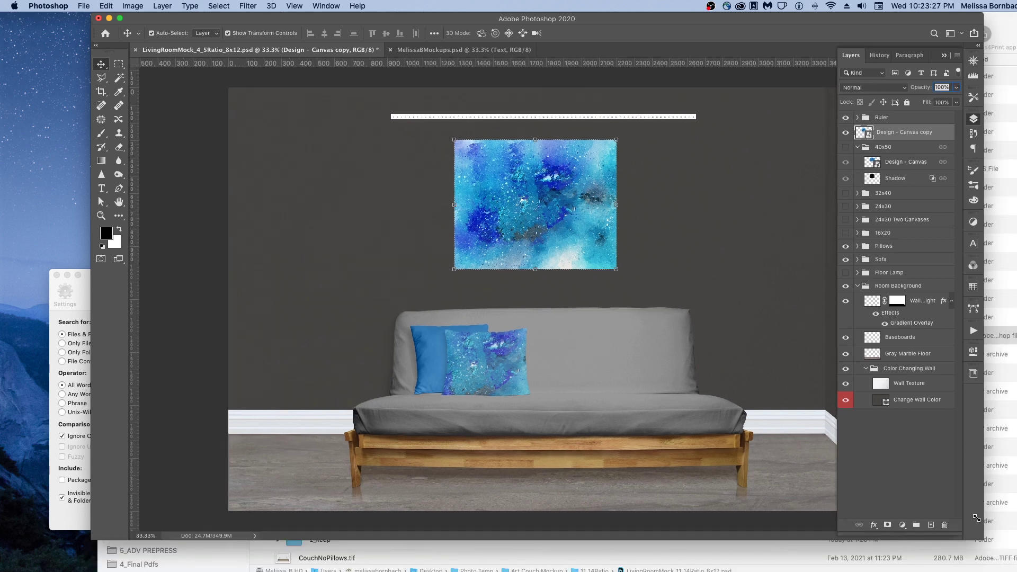
pyautogui.click(869, 499)
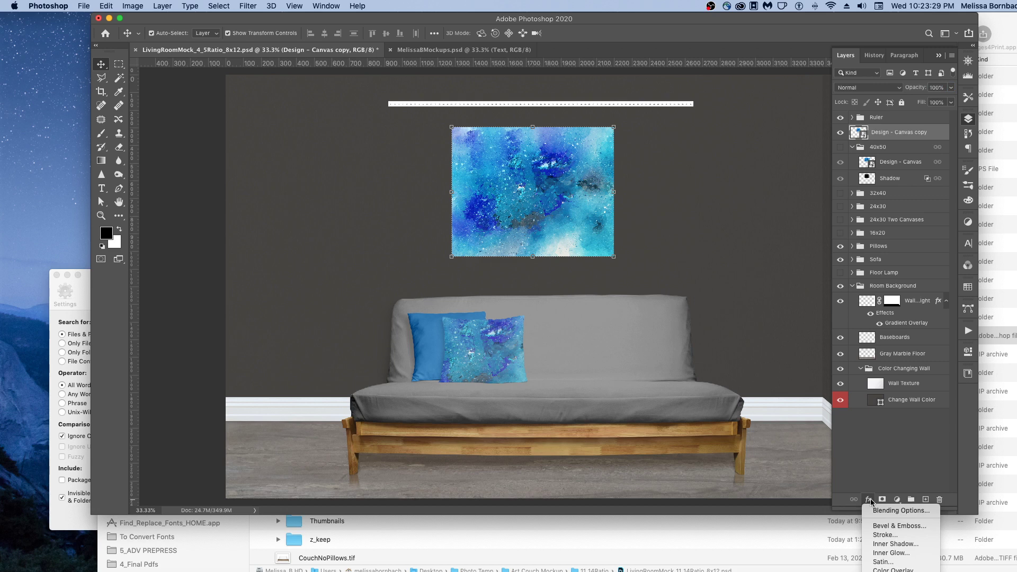
pyautogui.scroll(-2, 895, 562)
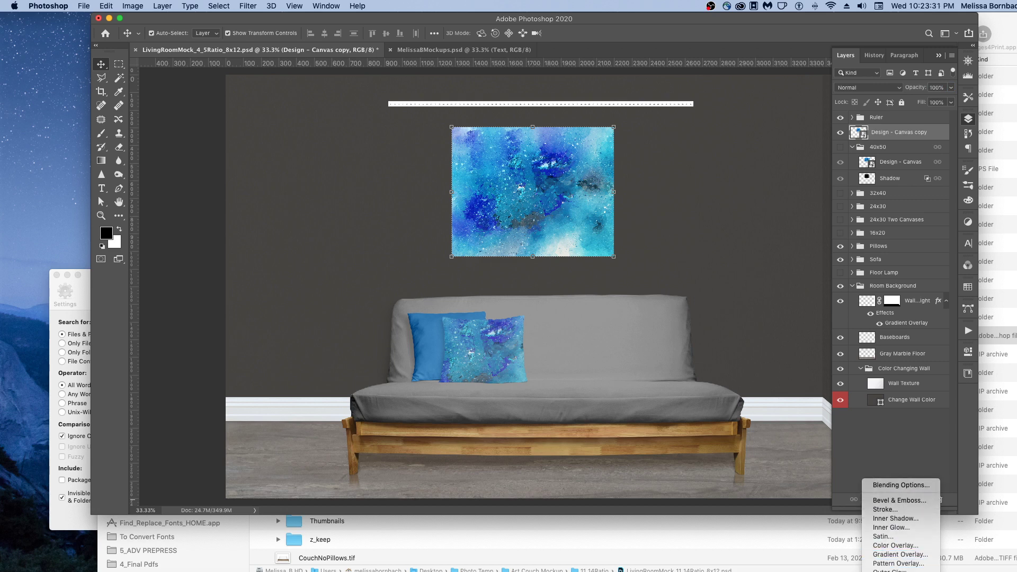
pyautogui.scroll(-1, 895, 561)
pyautogui.click(895, 567)
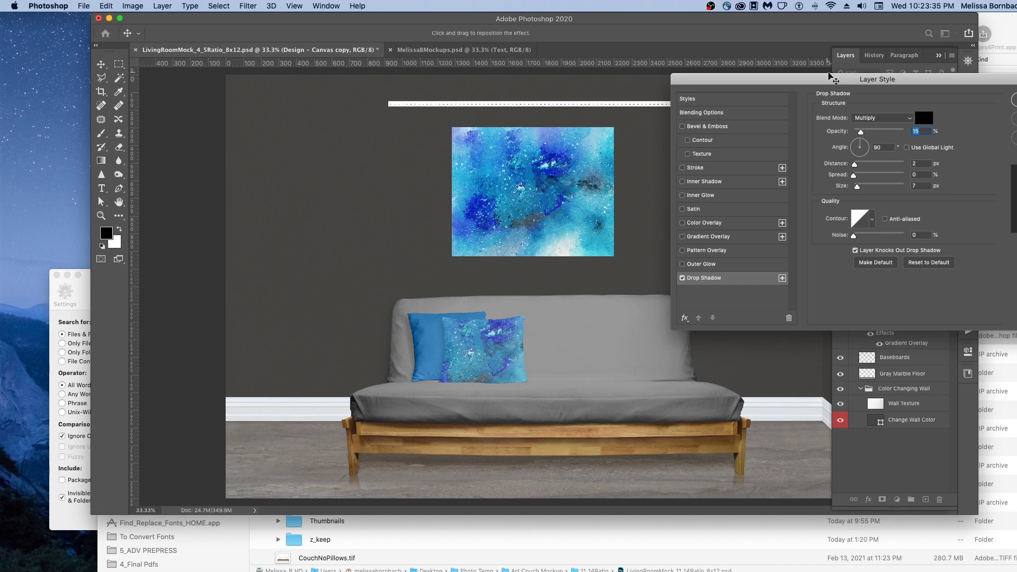
pyautogui.moveTo(841, 80); pyautogui.dragTo(757, 76)
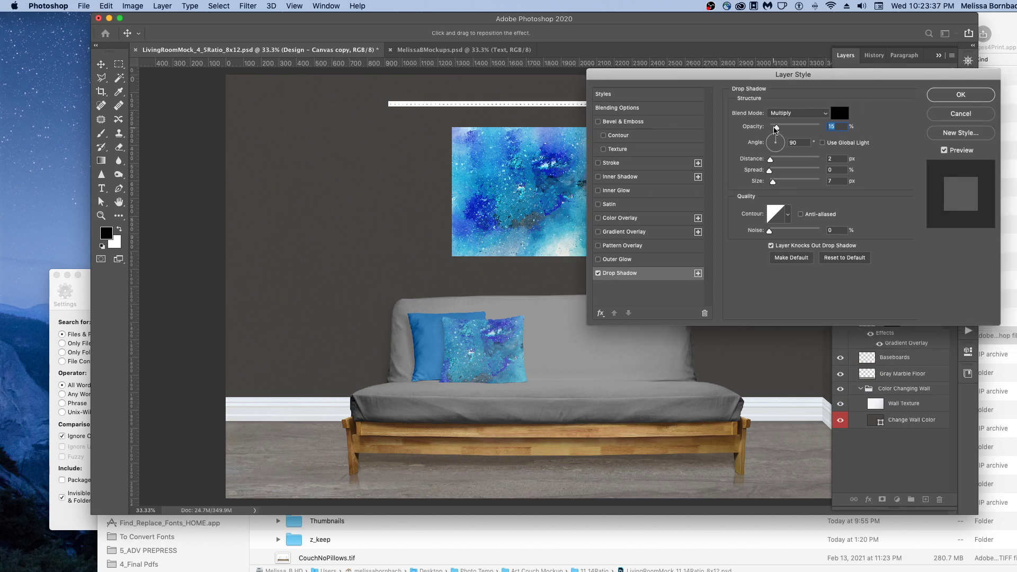
pyautogui.moveTo(777, 127); pyautogui.dragTo(775, 183)
pyautogui.click(781, 139)
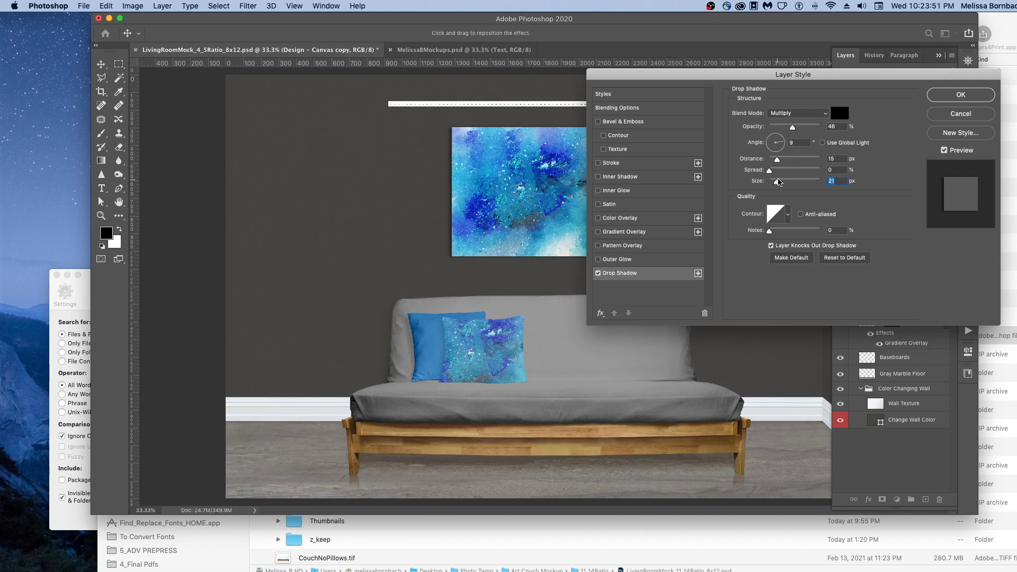
pyautogui.moveTo(792, 127); pyautogui.dragTo(786, 127)
pyautogui.click(960, 95)
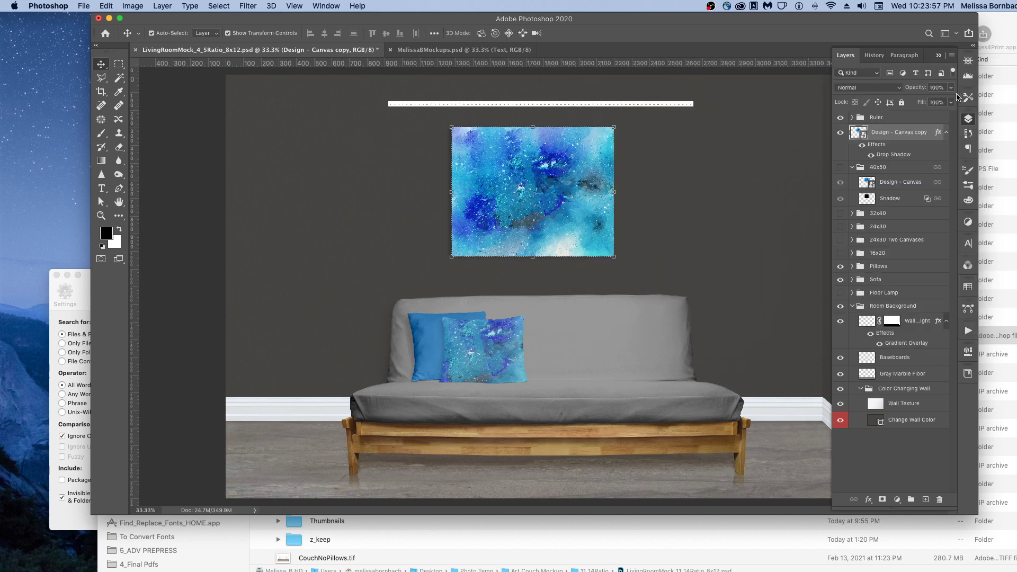
# - Convert the artwork's Drop Shadow effect into its own separate layer, accepting the warning
pyautogui.rightClick(888, 154)
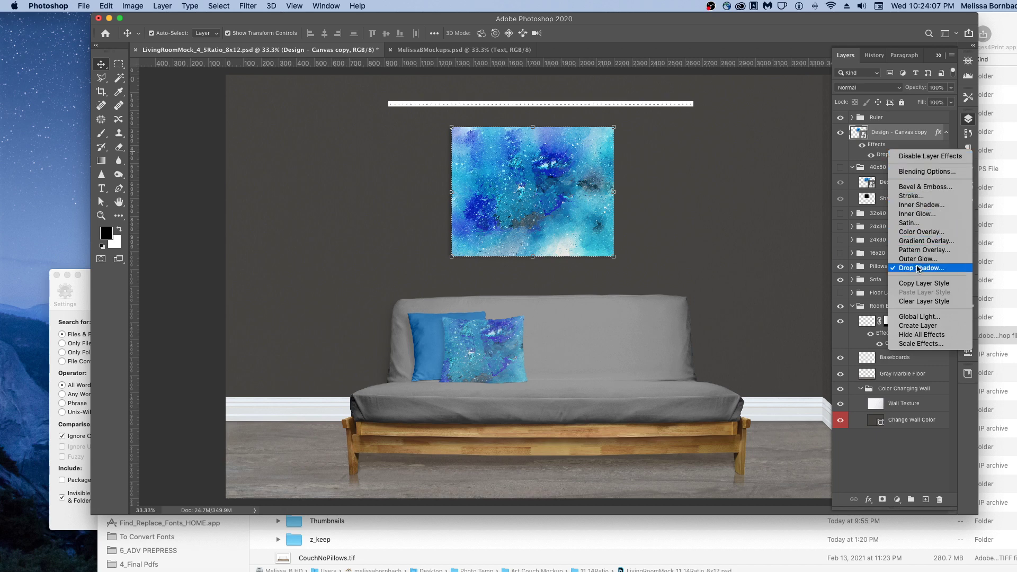
pyautogui.click(921, 325)
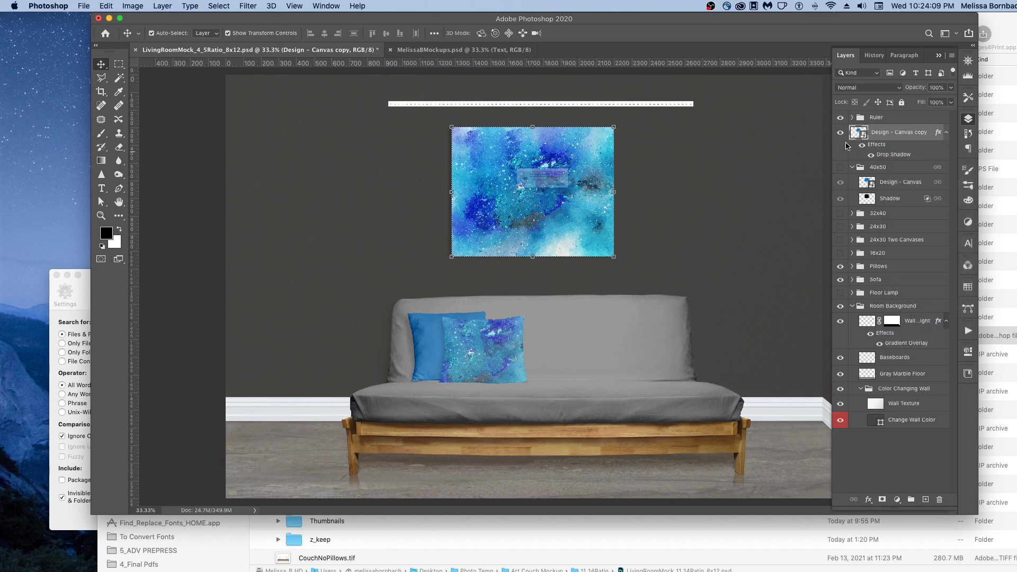
pyautogui.click(621, 204)
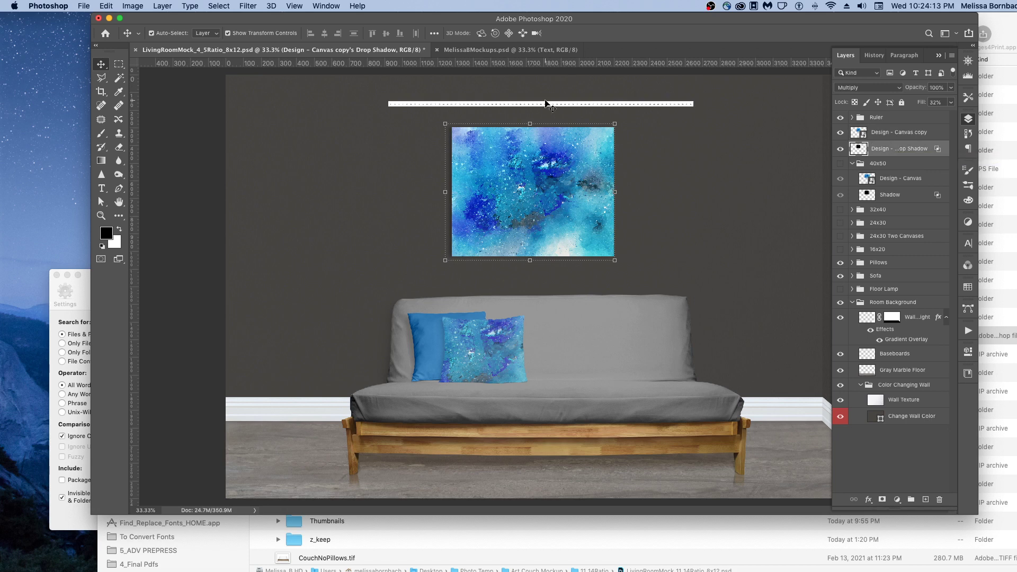
pyautogui.click(256, 6)
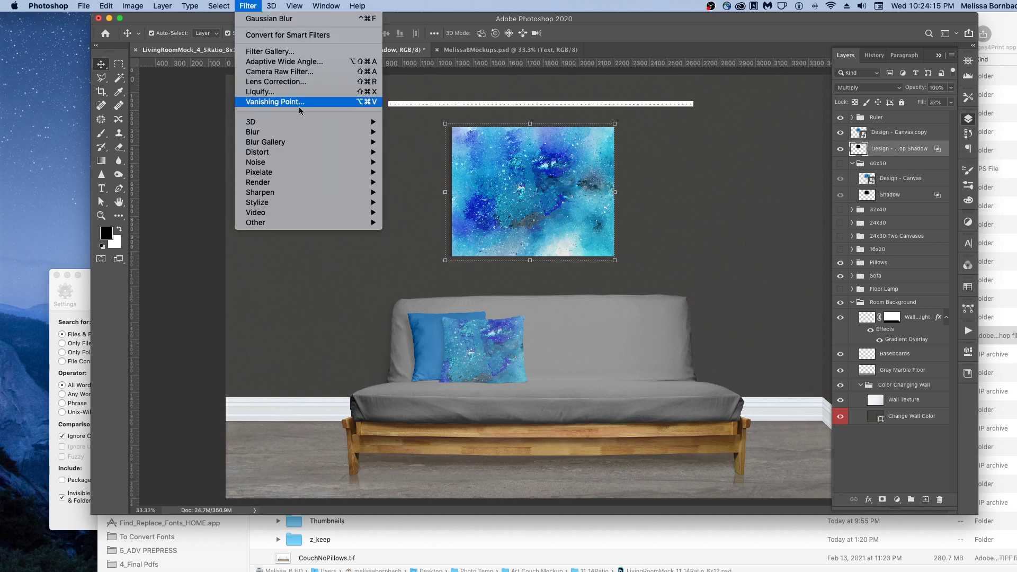
pyautogui.moveTo(298, 133)
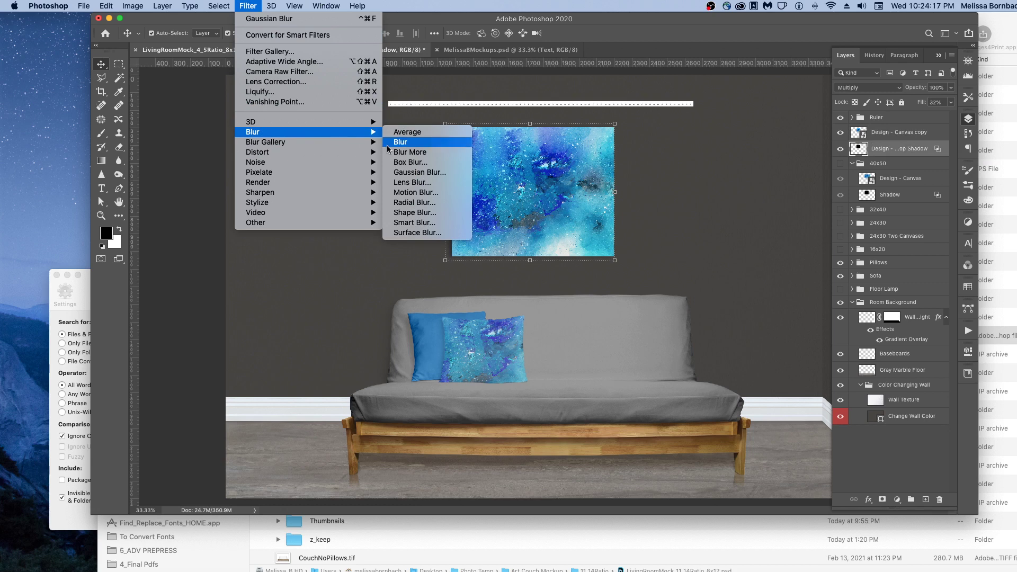
# - Apply a Motion Blur with 83 pixel distance to the shadow layer
pyautogui.click(436, 192)
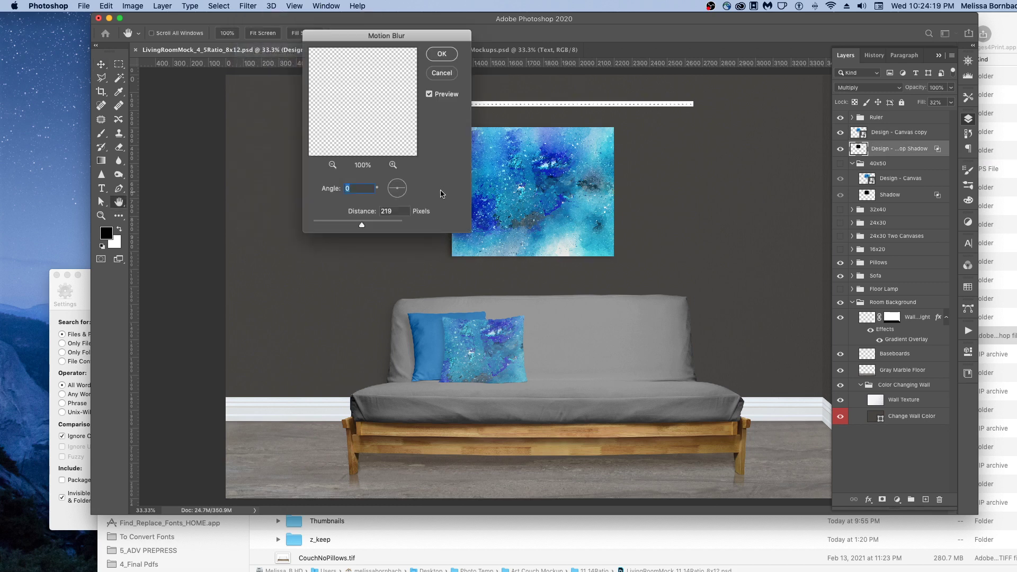
pyautogui.moveTo(399, 40); pyautogui.dragTo(750, 58)
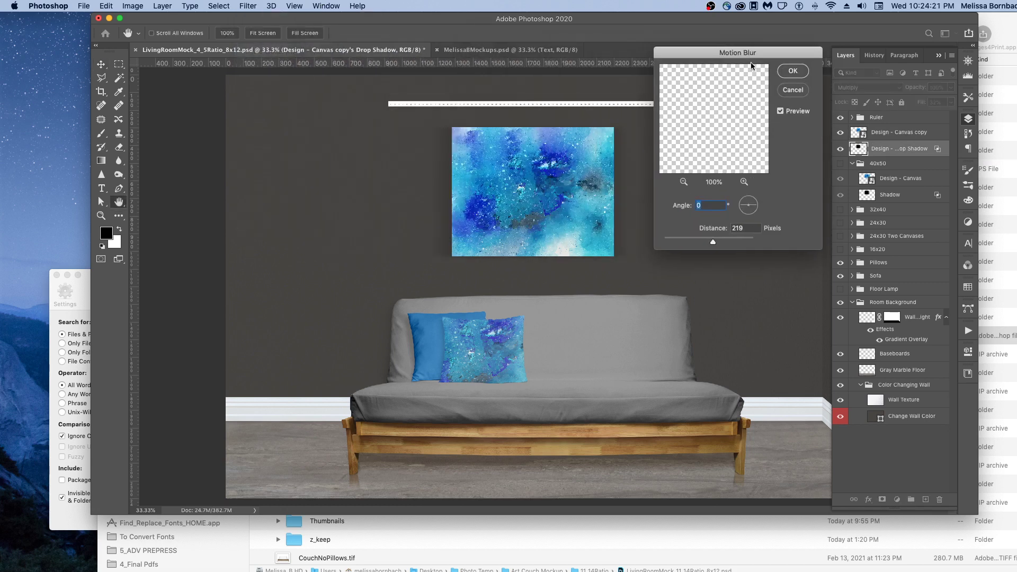
pyautogui.moveTo(715, 243); pyautogui.dragTo(693, 242)
pyautogui.click(794, 75)
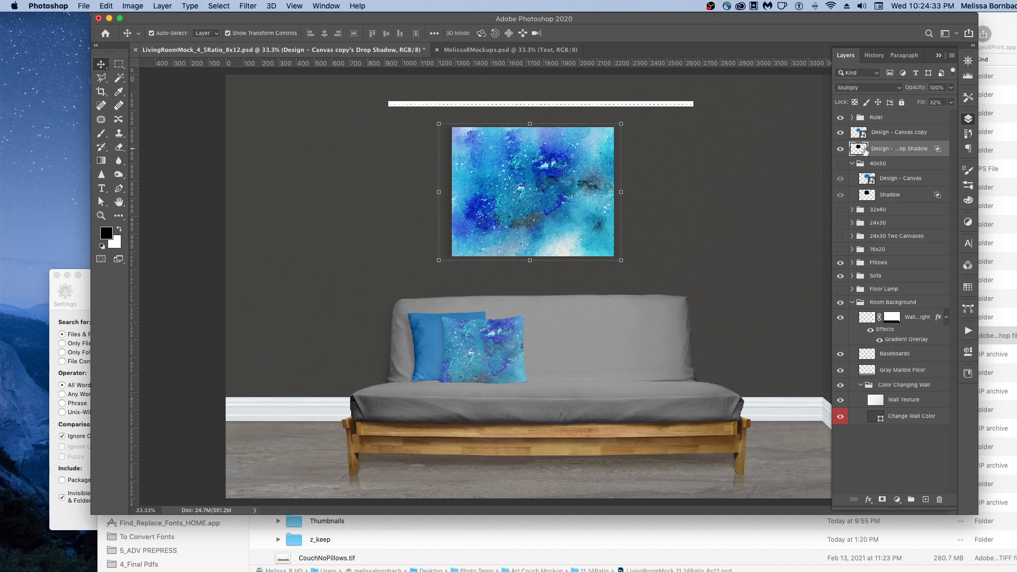
# - Set the shadow layer's Fill to 73% and deselect all layers
pyautogui.click(951, 103)
pyautogui.moveTo(917, 117)
pyautogui.mouseDown()
pyautogui.moveTo(937, 117)
pyautogui.moveTo(916, 116)
pyautogui.mouseUp()
pyautogui.click(883, 460)
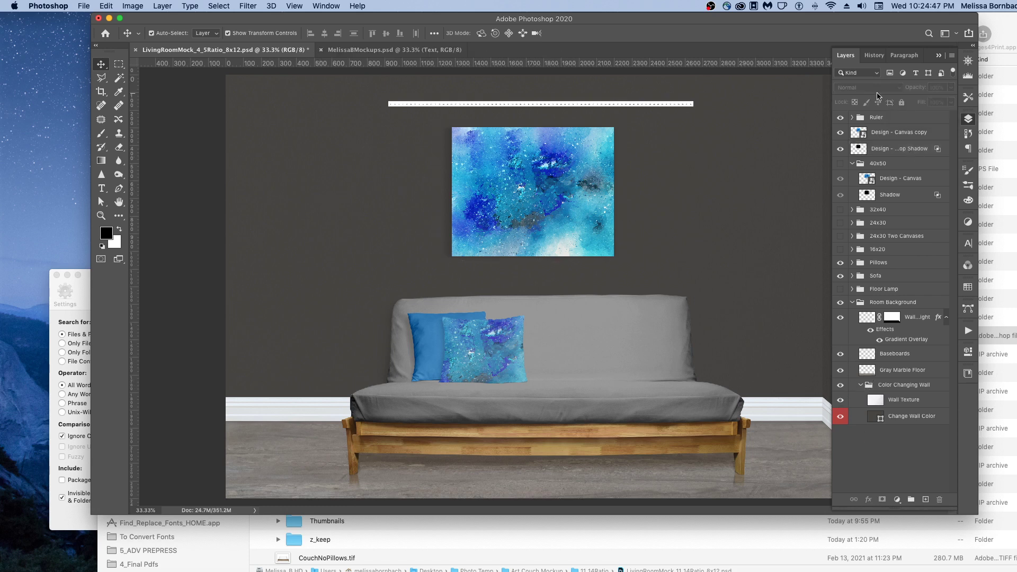
# - Hide the Ruler group, briefly showing then re-hiding the Floor Lamp layer
pyautogui.click(841, 117)
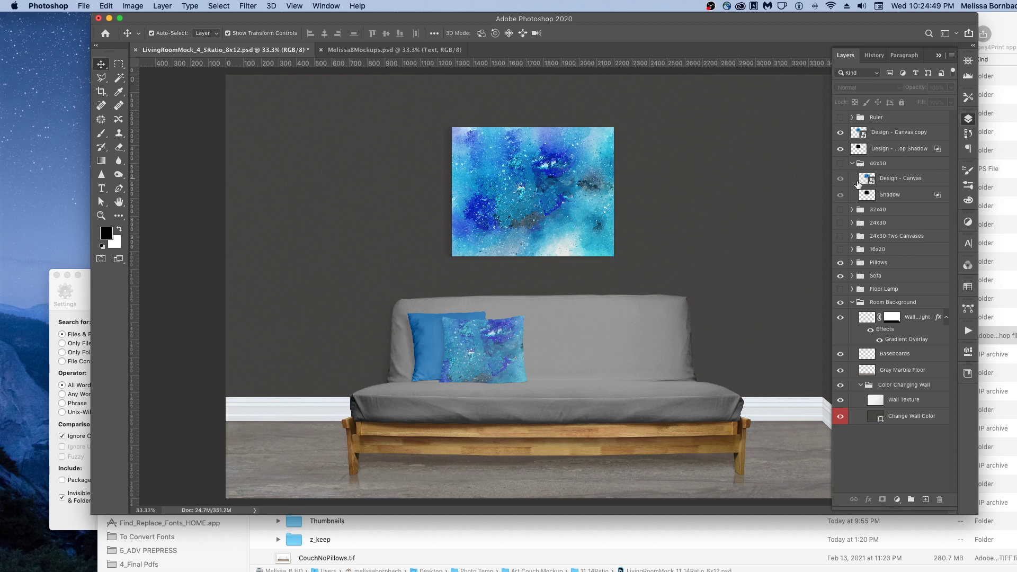
pyautogui.click(840, 289)
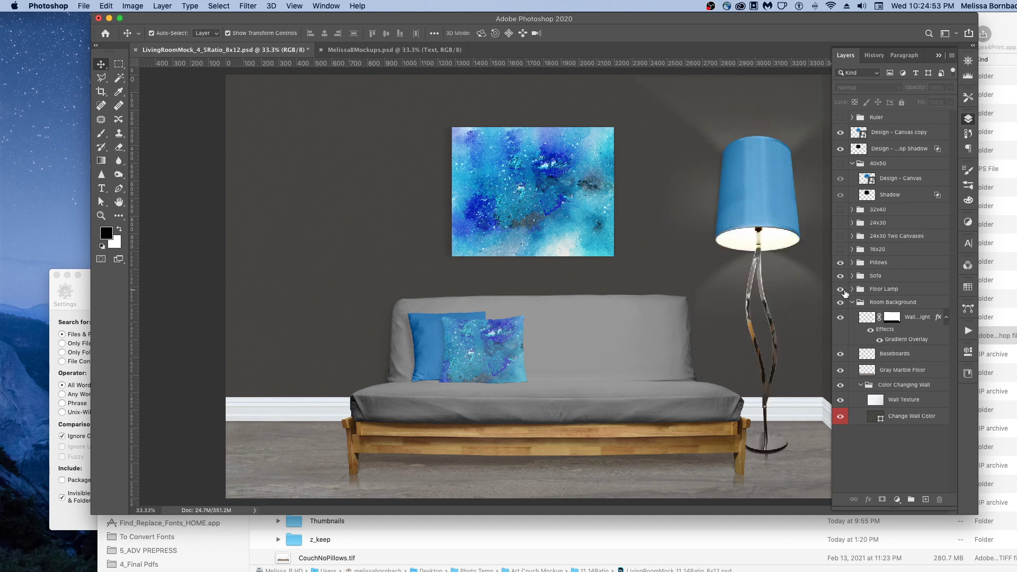
pyautogui.click(841, 289)
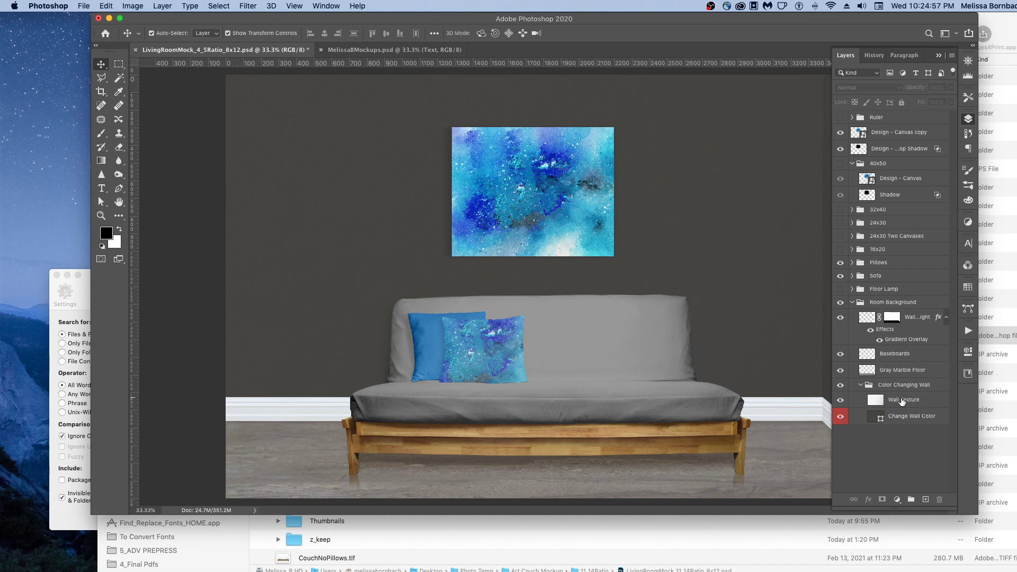
# - Set the Wall Texture layer's opacity to 12%, then switch to the other open document
pyautogui.click(840, 401)
pyautogui.click(840, 401)
pyautogui.click(897, 404)
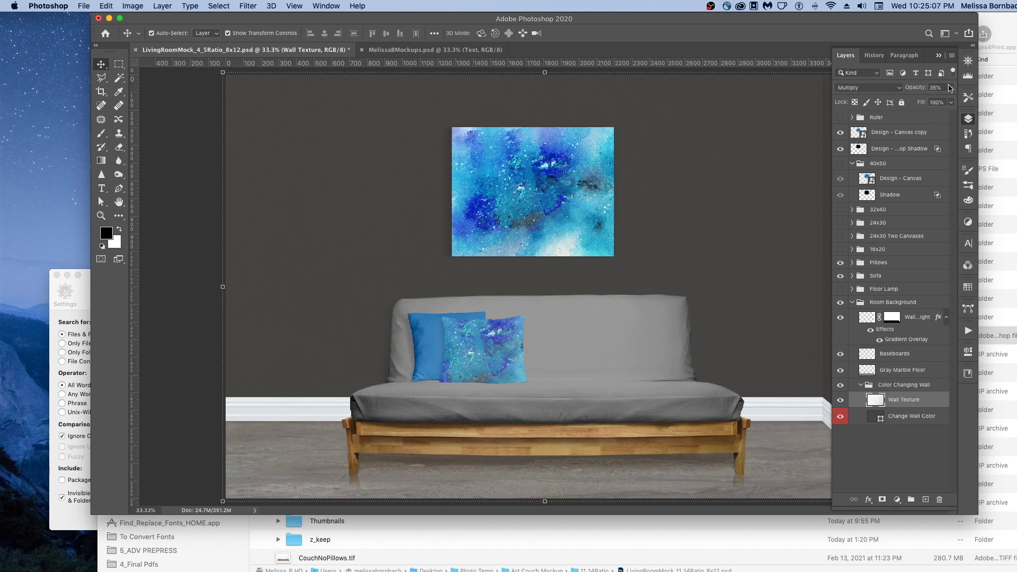
pyautogui.moveTo(950, 89); pyautogui.dragTo(907, 103)
pyautogui.click(429, 63)
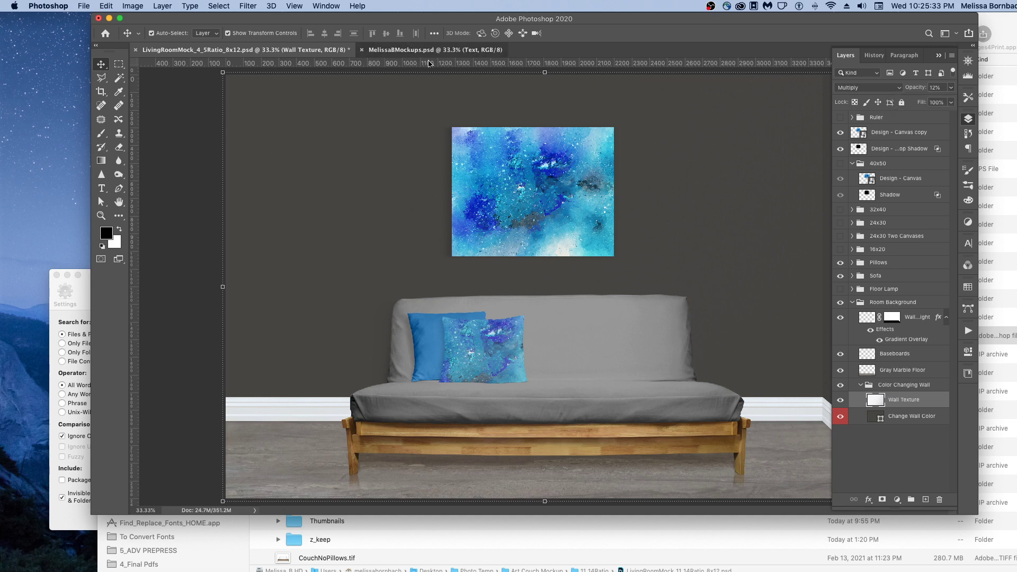
pyautogui.hotkey('ctrl', 'Tab')
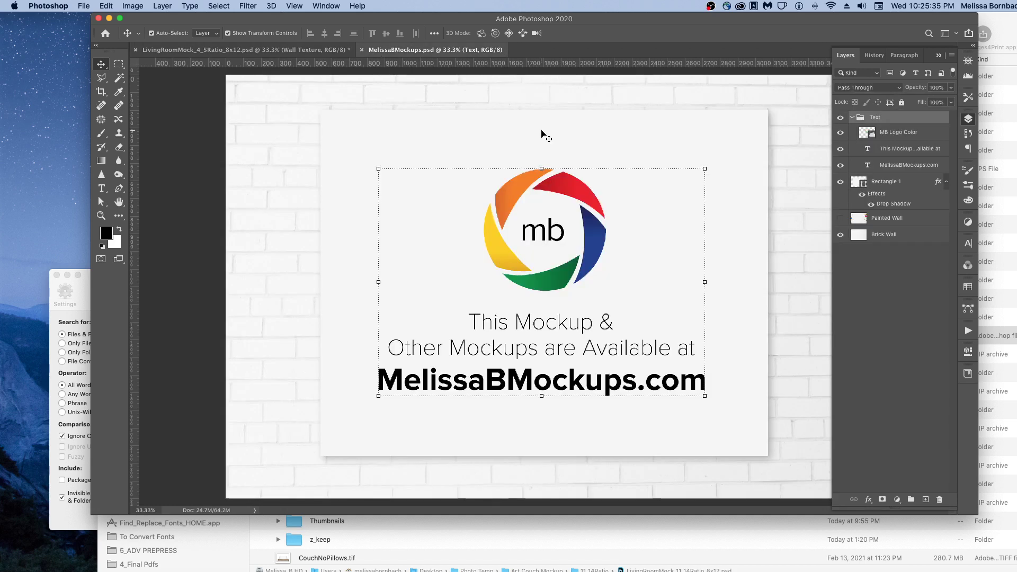